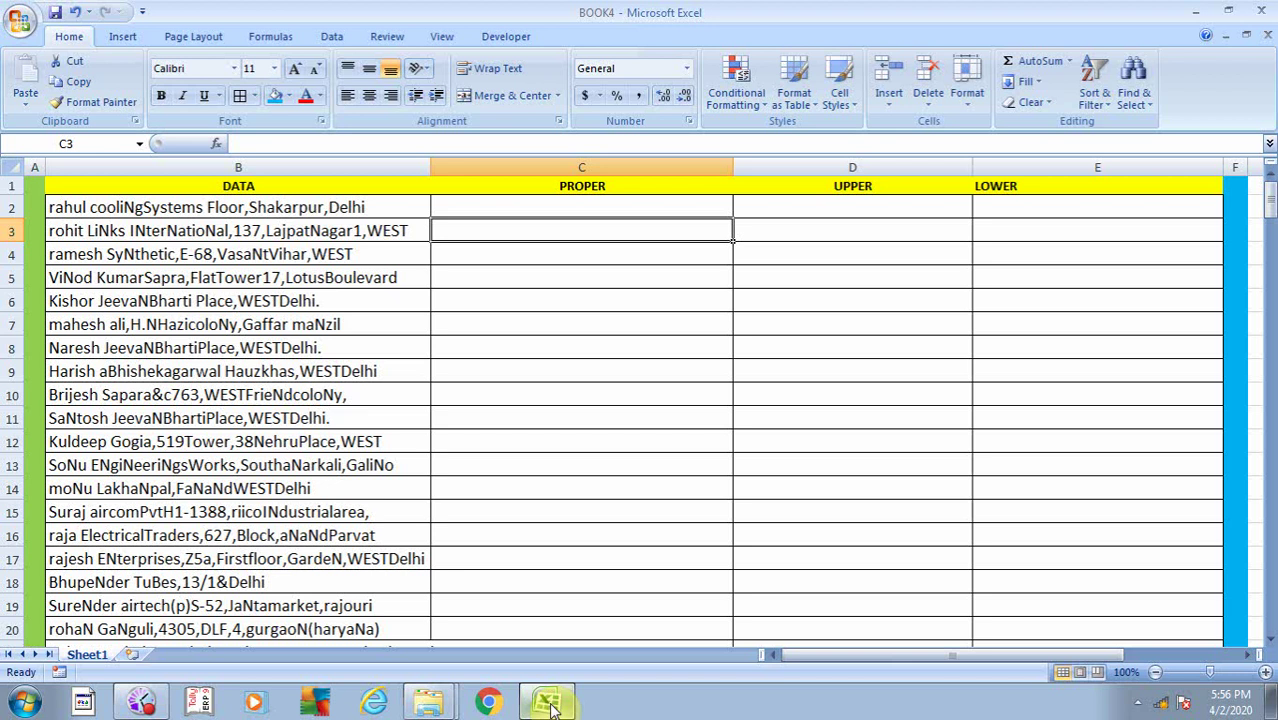
- Review the addresses listed in column B, from B2 down to B18
key("Up")
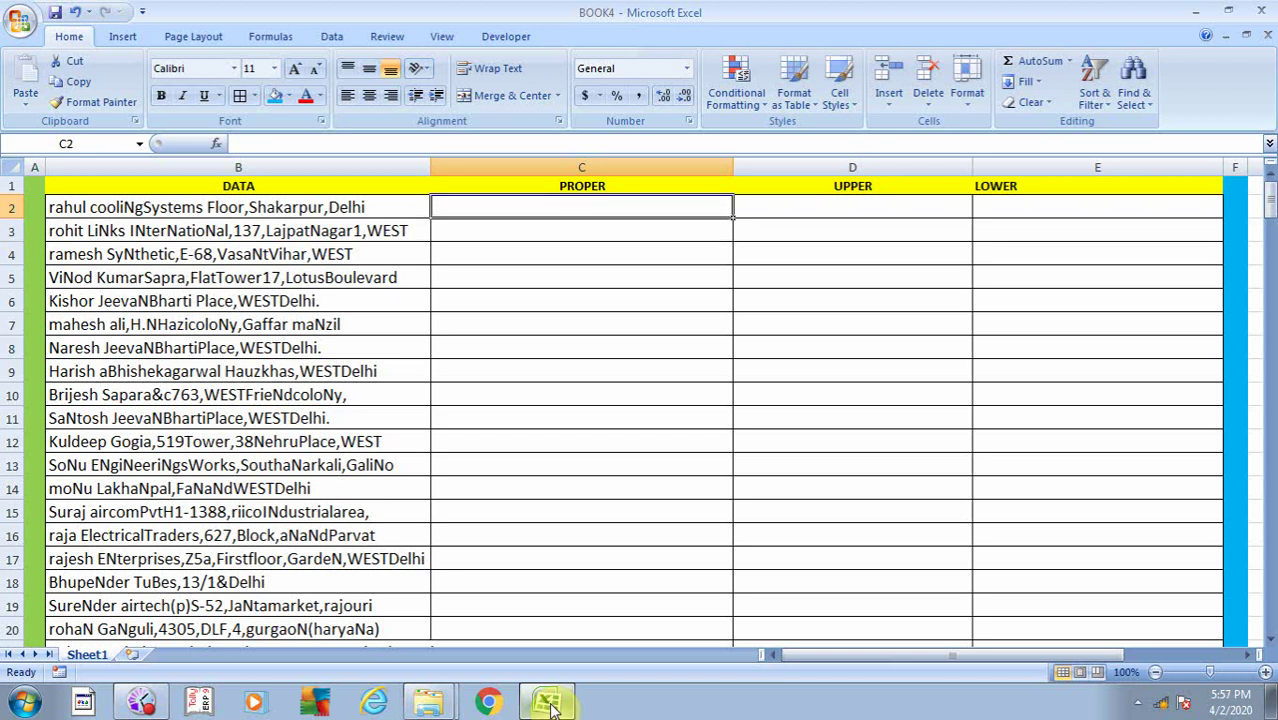
key("Left")
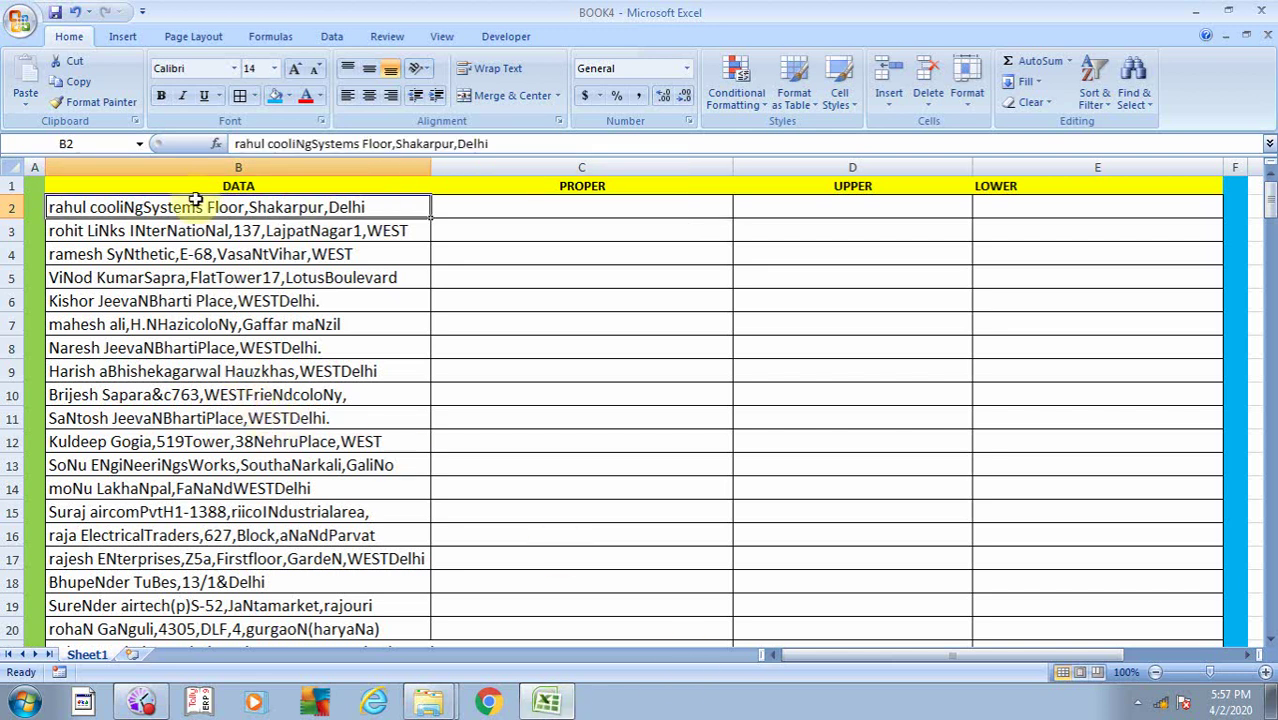
left_click(240, 275)
left_click(186, 209)
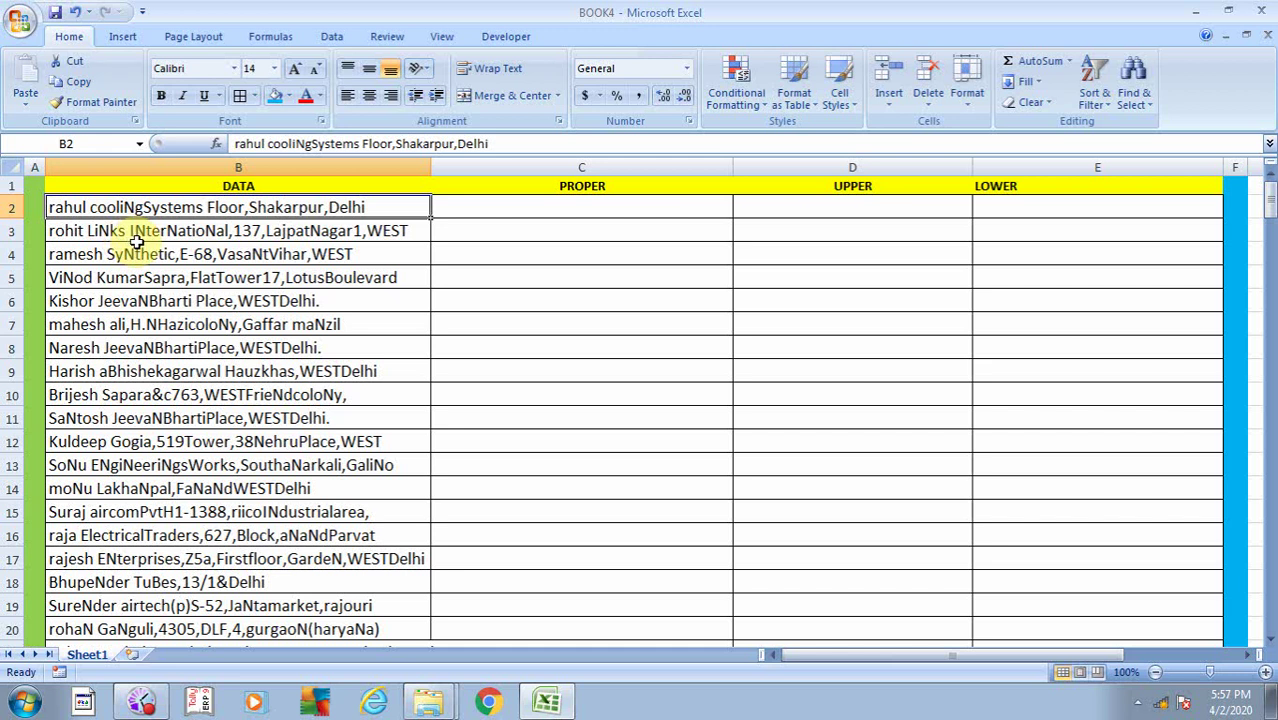
left_click(166, 254)
left_click(170, 301)
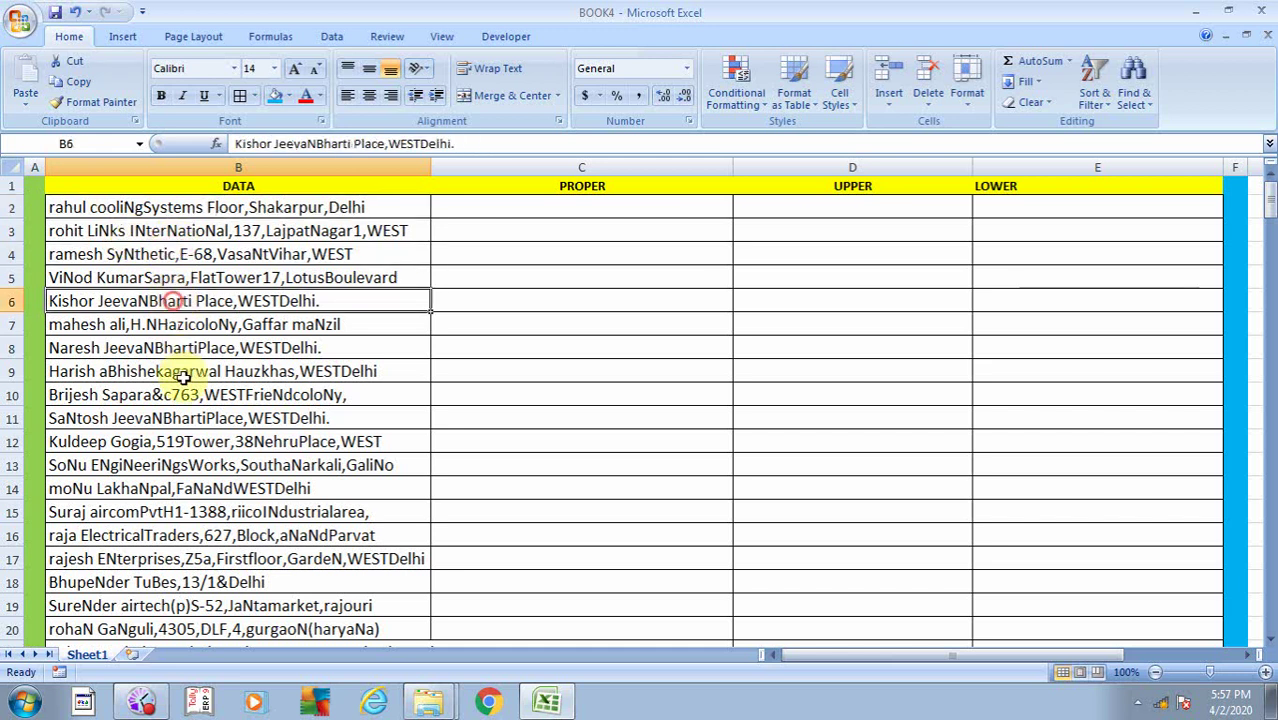
left_click(175, 371)
left_click(168, 478)
left_click(160, 556)
left_click(191, 578)
left_click(208, 488)
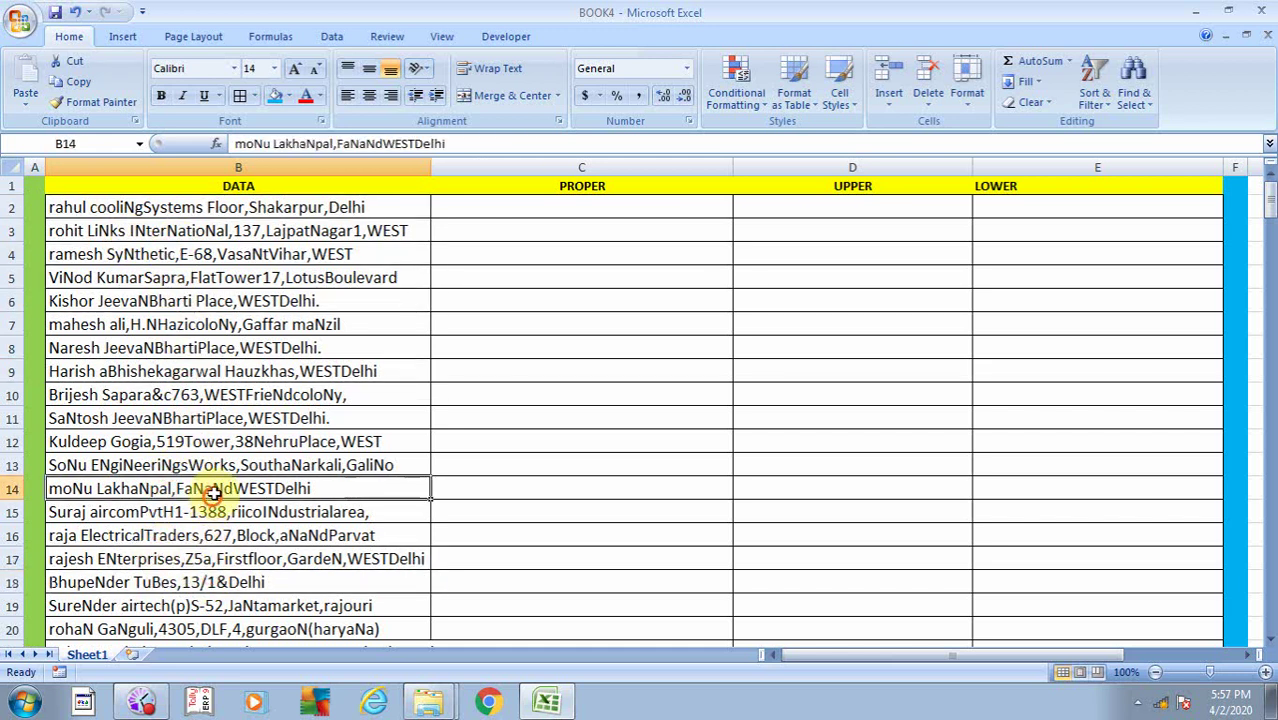
left_click(240, 441)
left_click(264, 420)
left_click(264, 326)
left_click(256, 278)
left_click(236, 231)
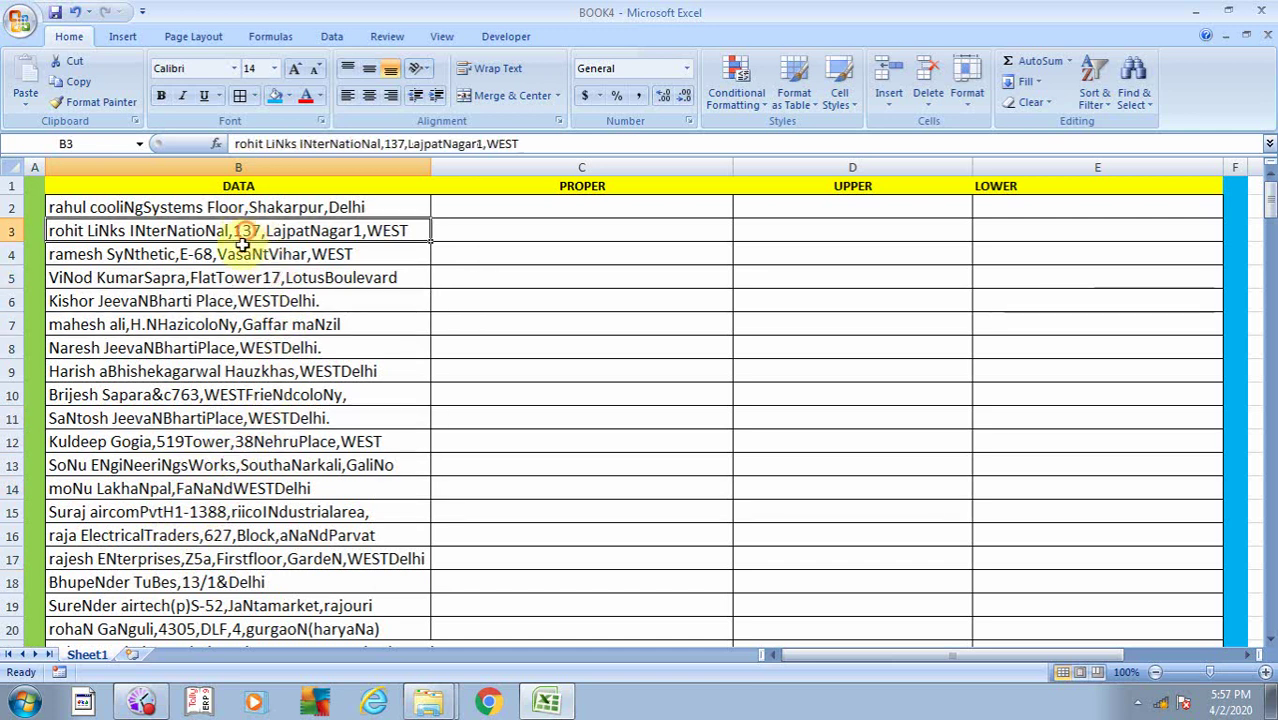
left_click(246, 422)
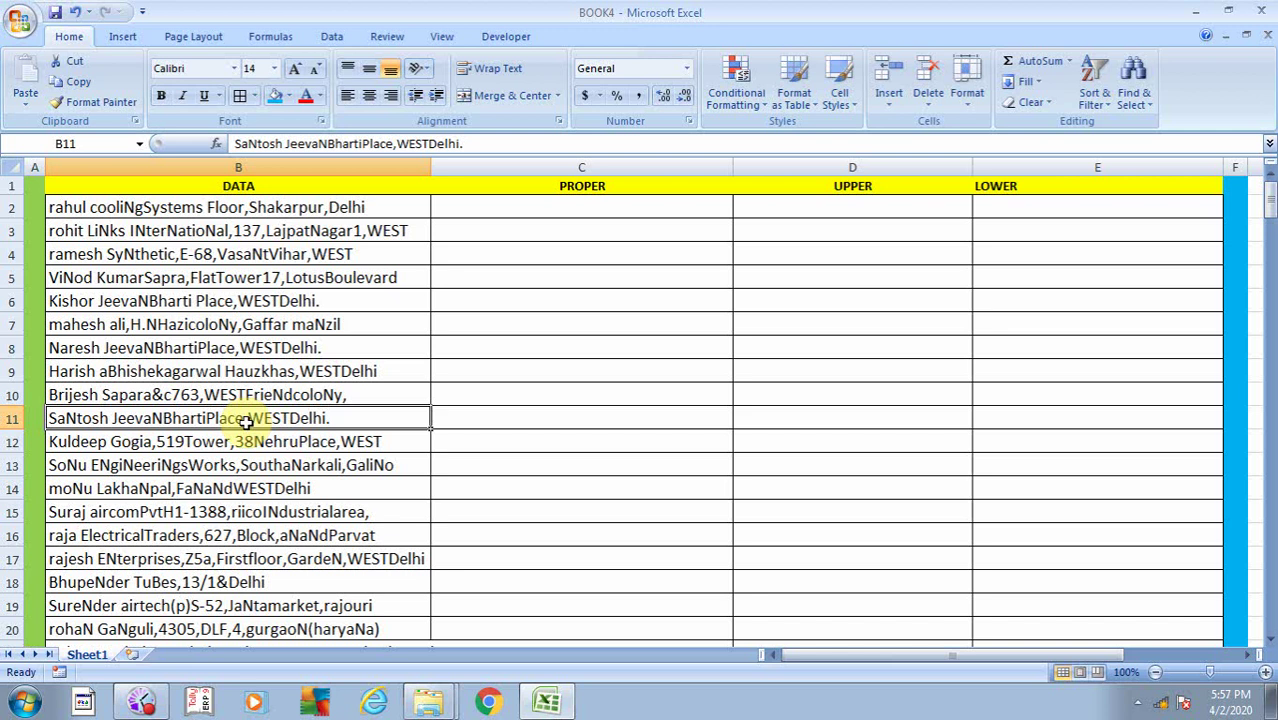
left_click(208, 300)
left_click(190, 466)
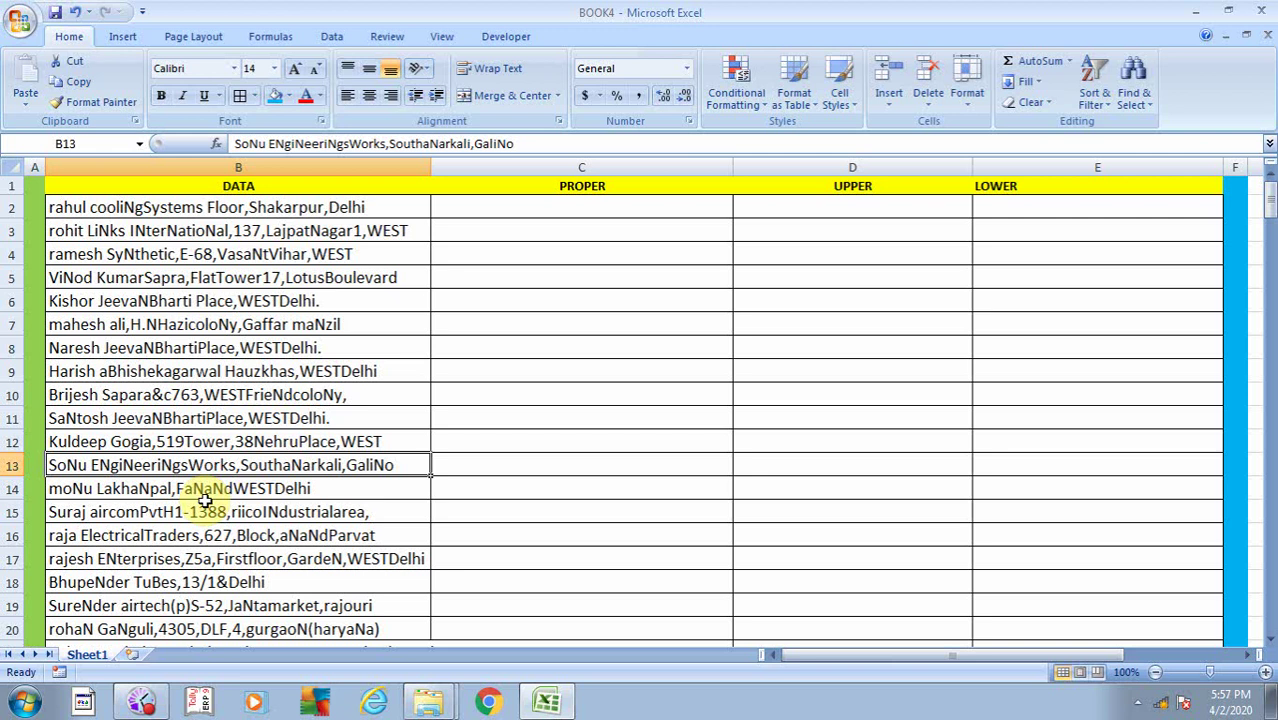
- Step back up through the addresses and move to cell C2
key("Up")
key("Up")
key("Up")
key("Up")
key("Up")
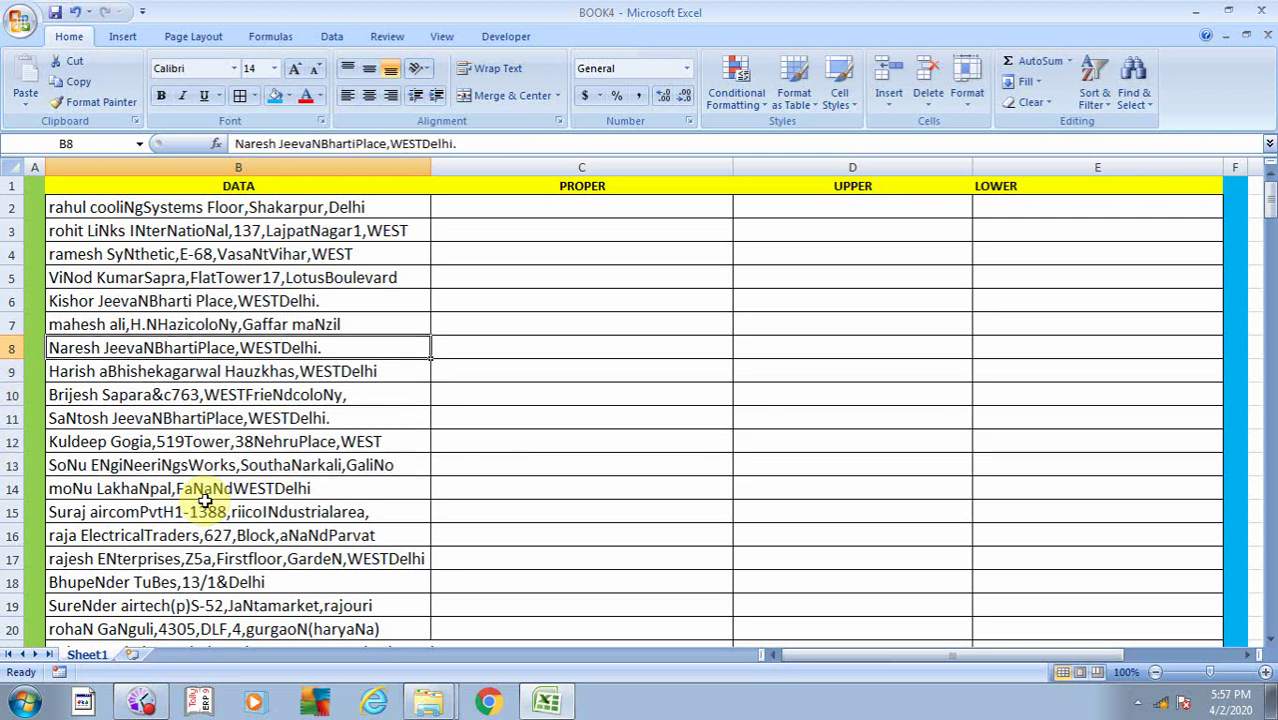
key("Up")
key("Up")
key("Up")
key("Up")
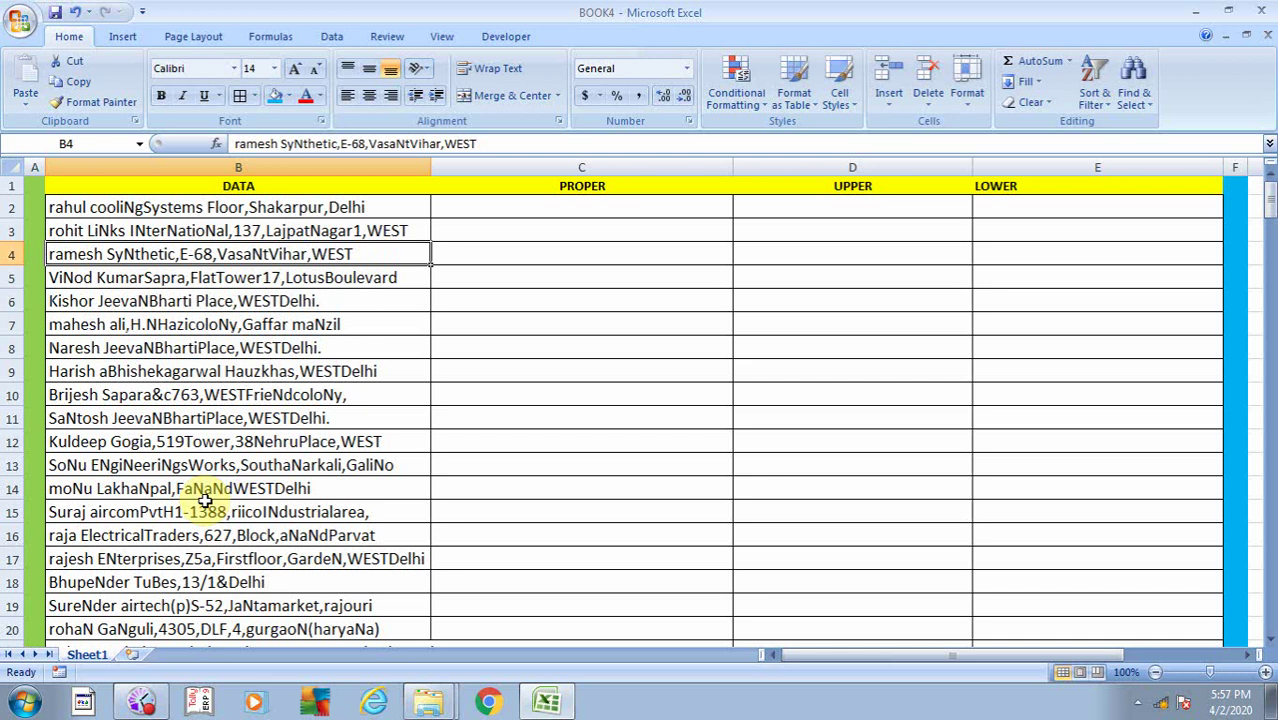
key("Up")
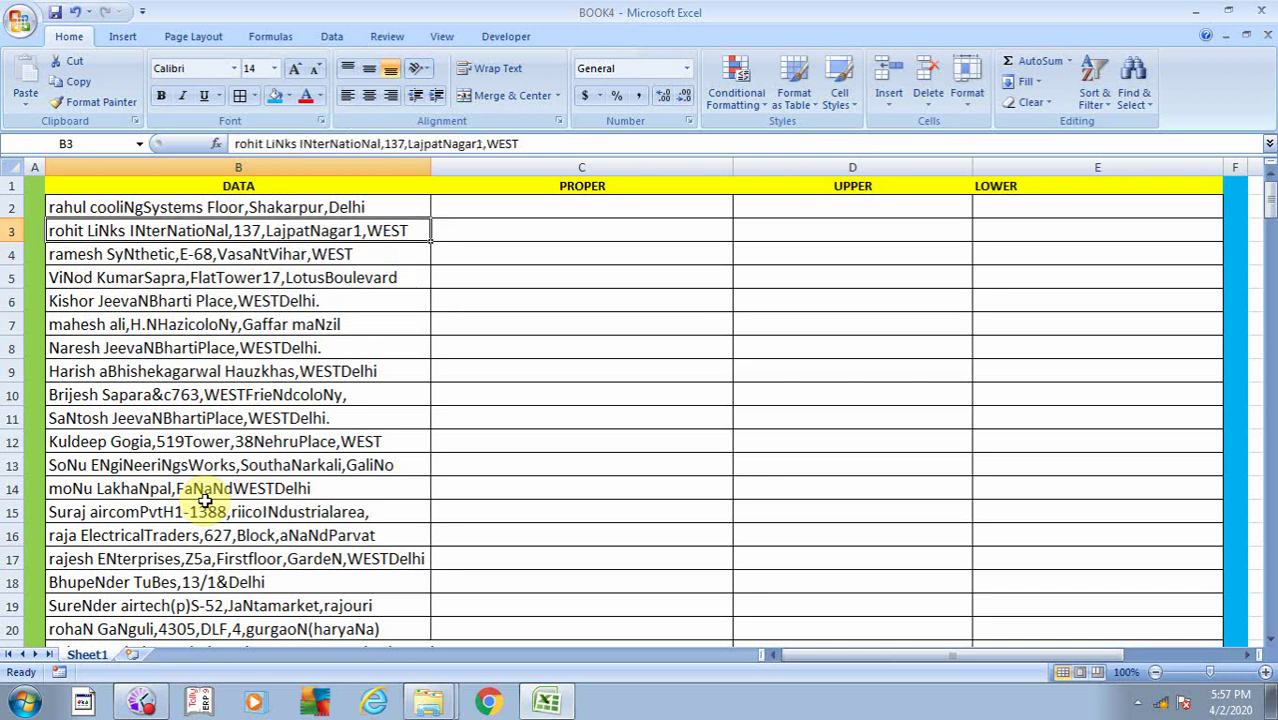
key("Up")
key("Right")
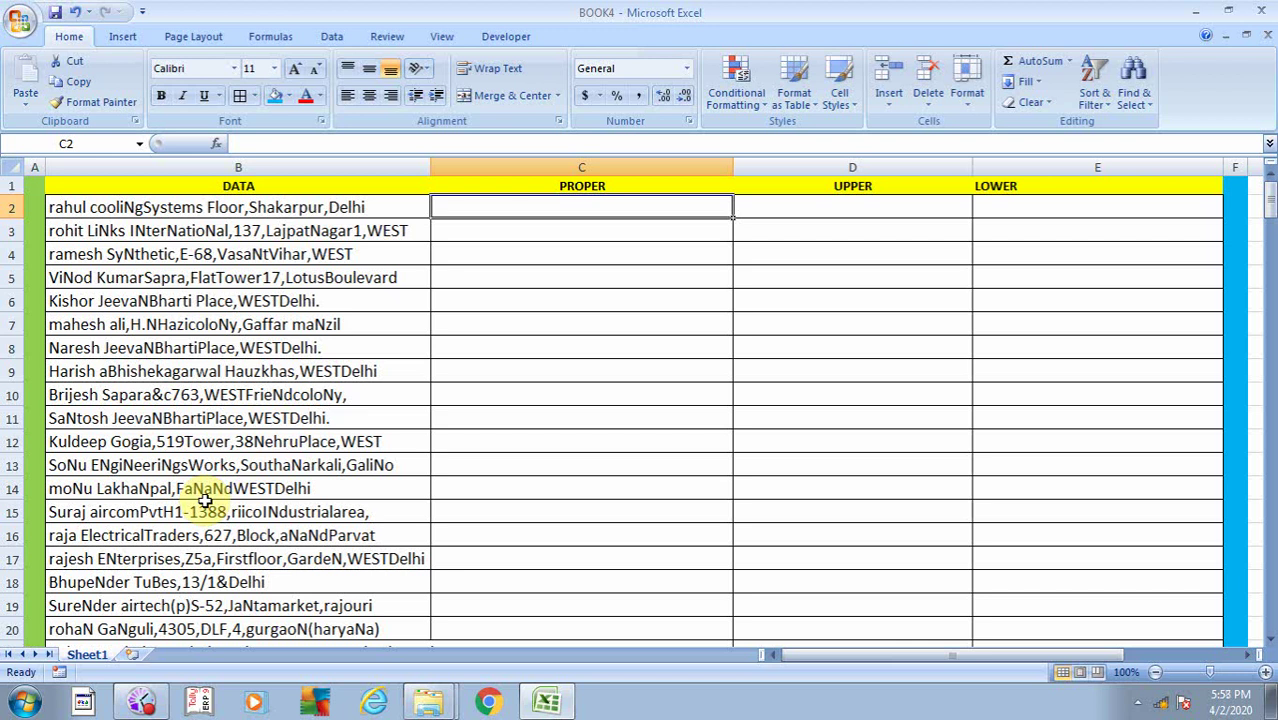
- Enter =PROPER(B2) in C2 to show the first address in proper case
type("=P")
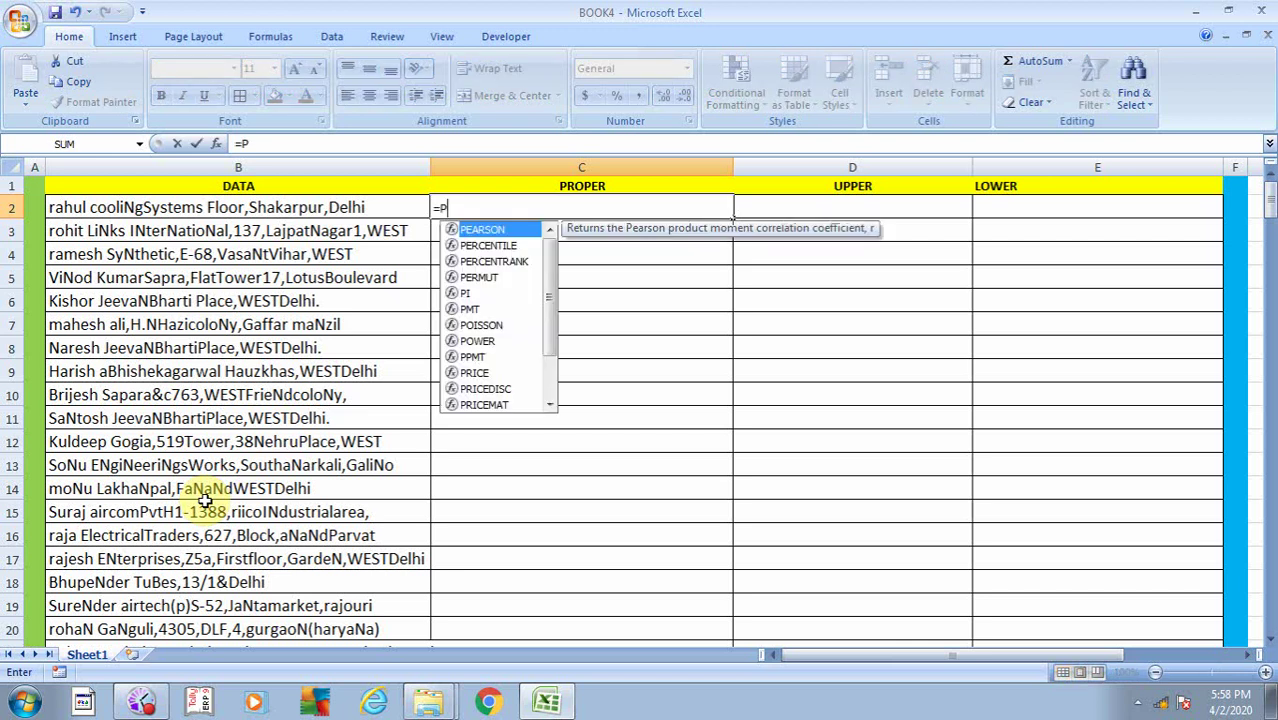
type("ROP")
key("Tab")
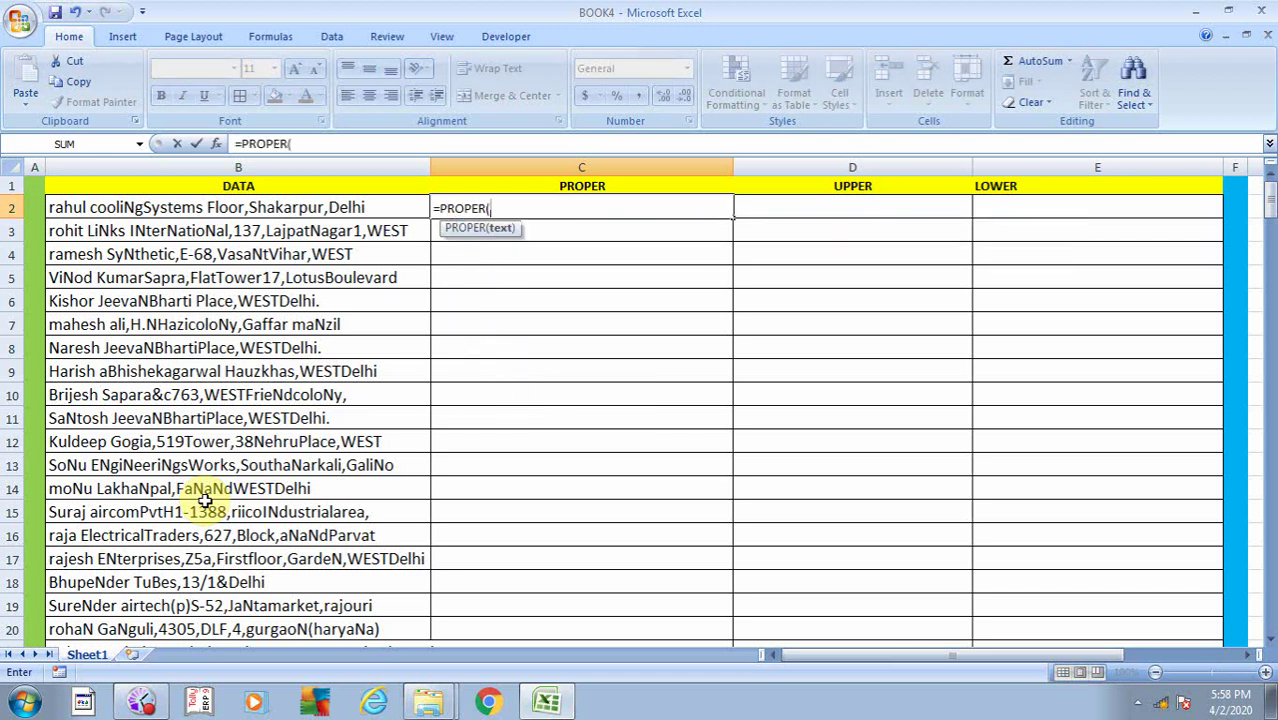
key("Left")
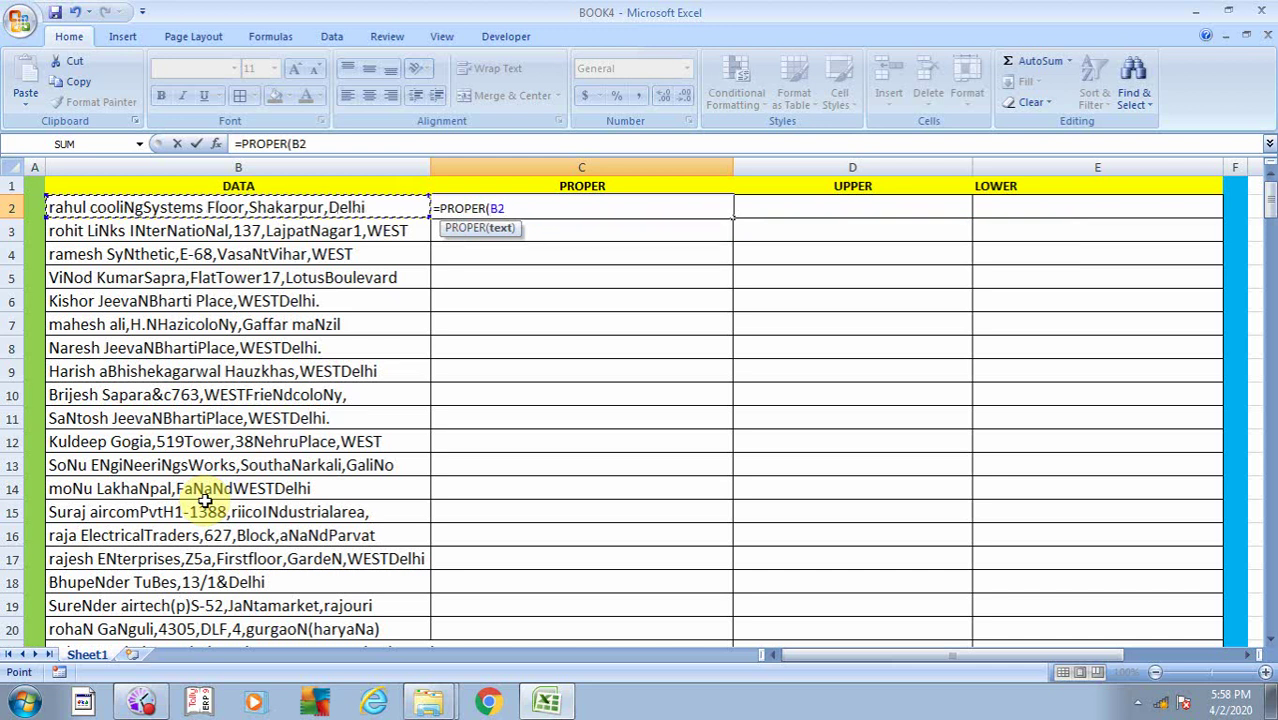
key("Return")
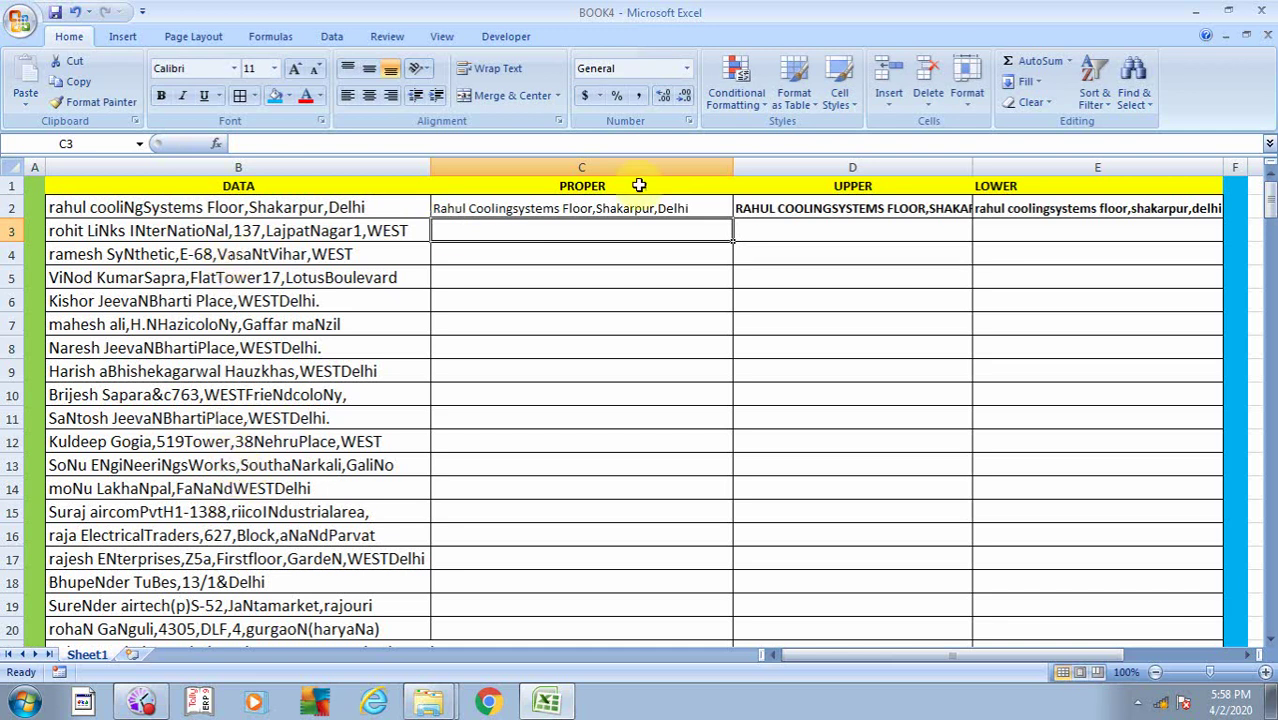
- Clear the UPPER and LOWER results from D2:E2
left_click_drag(838, 208, 980, 208)
key("Delete")
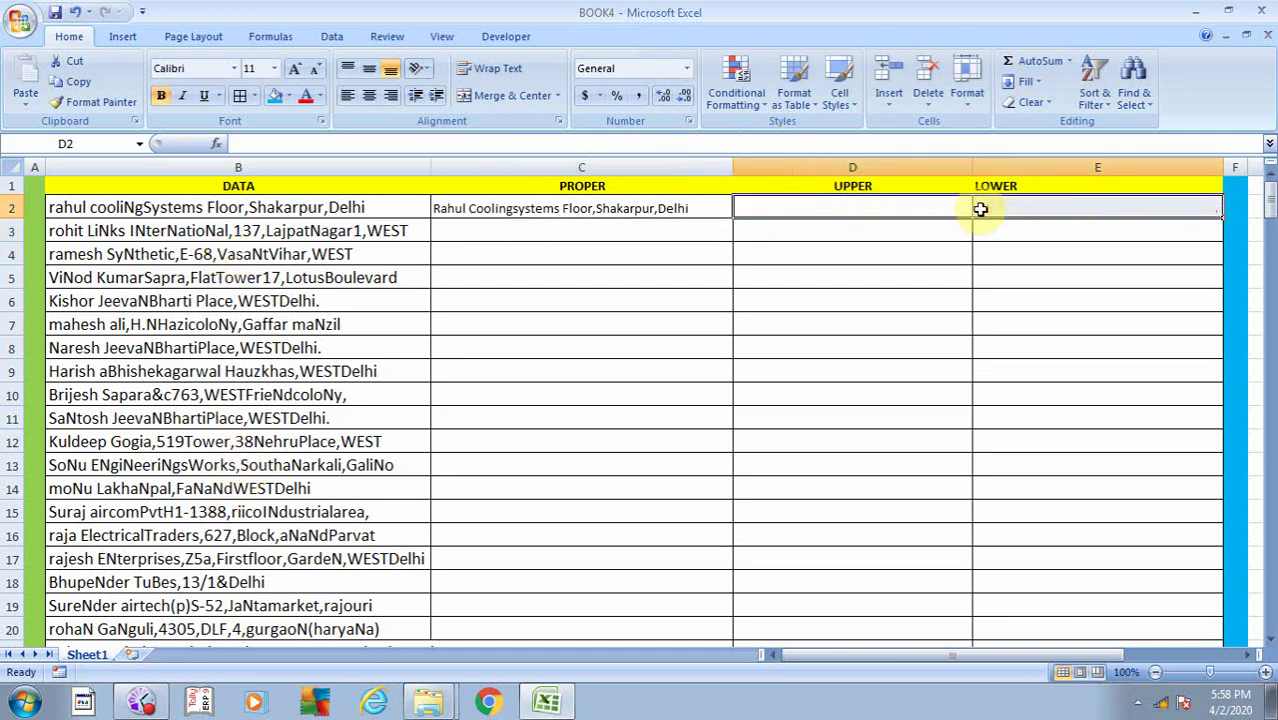
key("Left")
- Check the surrounding cells, confirming the PROPER formula is only in C2
left_click(527, 305)
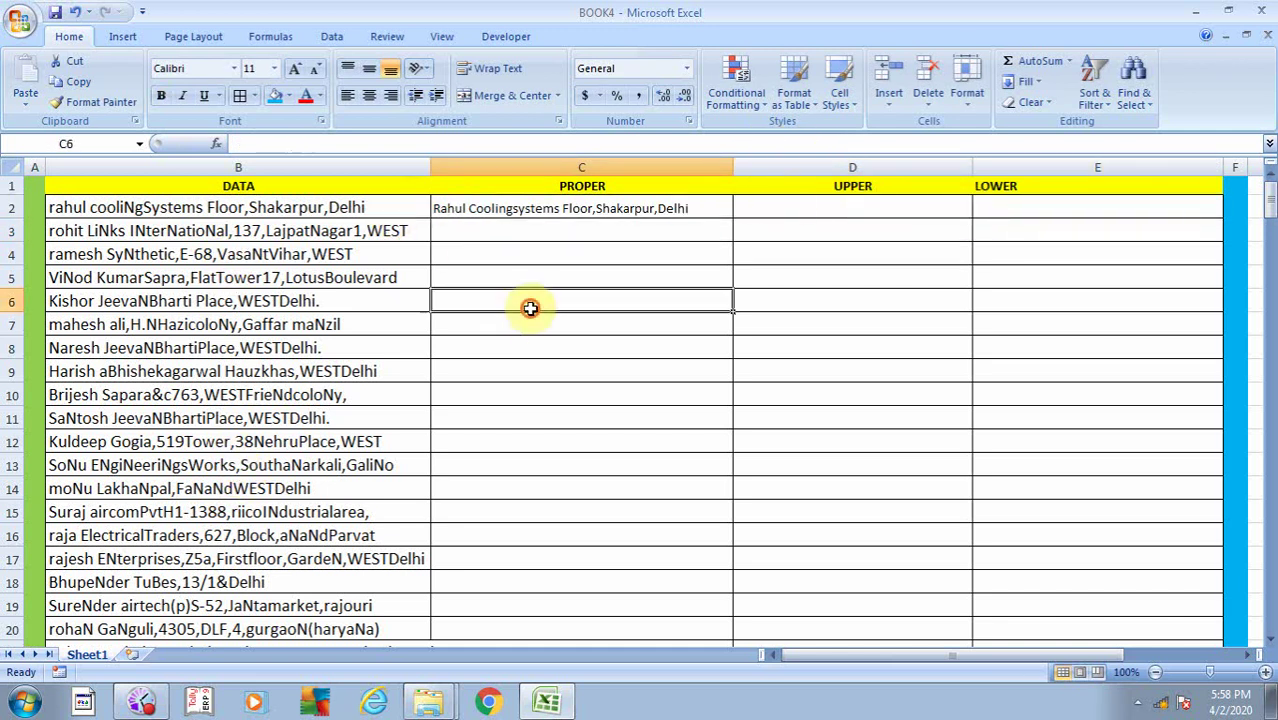
left_click(516, 251)
left_click(485, 213)
left_click(290, 230)
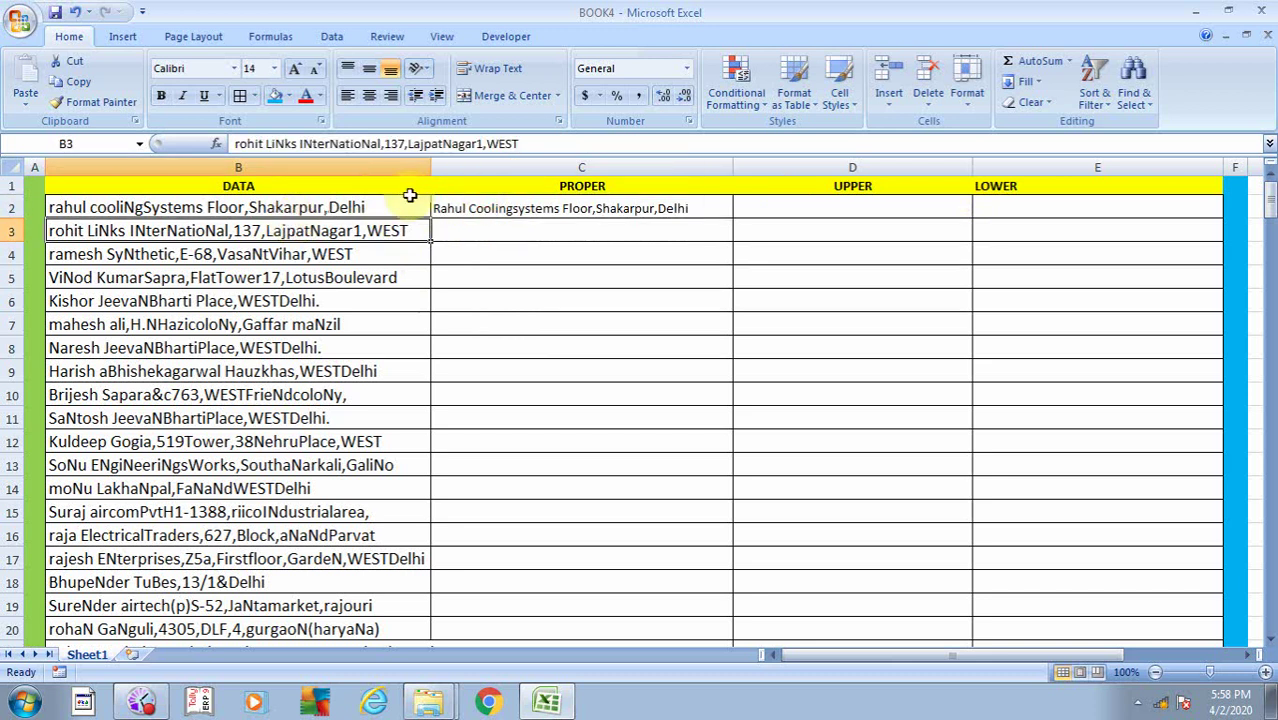
left_click(528, 212)
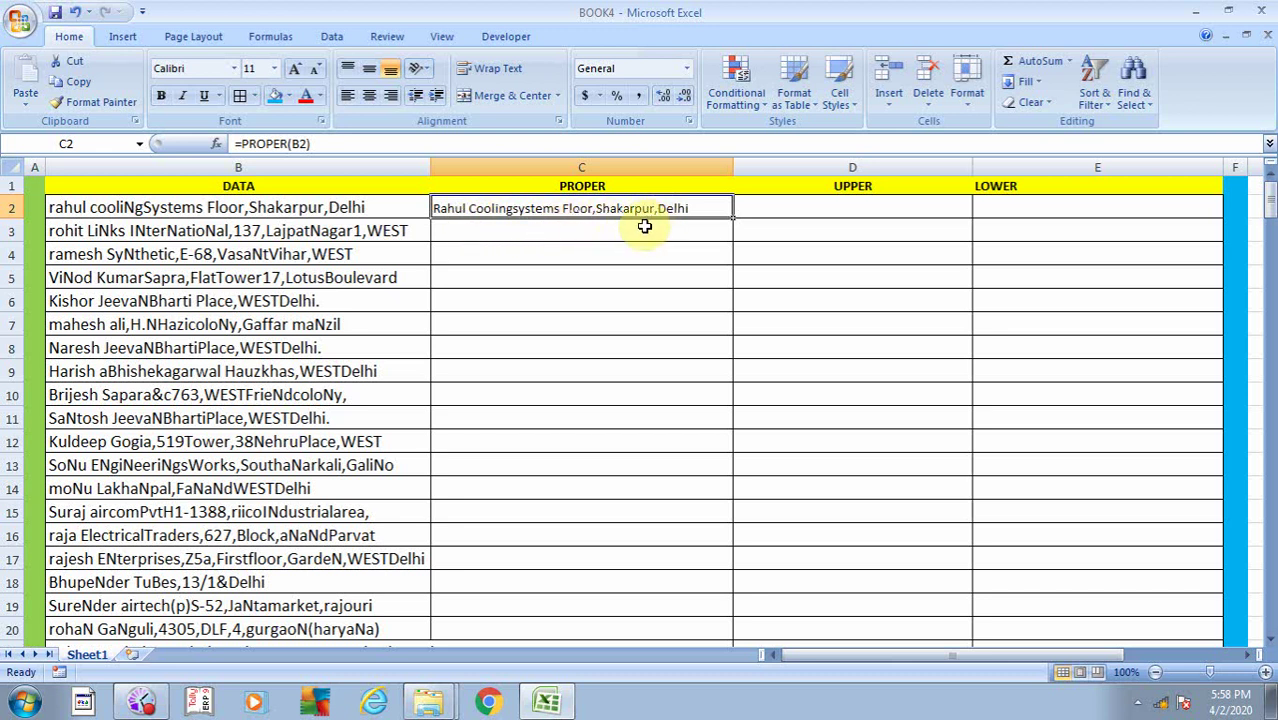
left_click(655, 234)
left_click(668, 210)
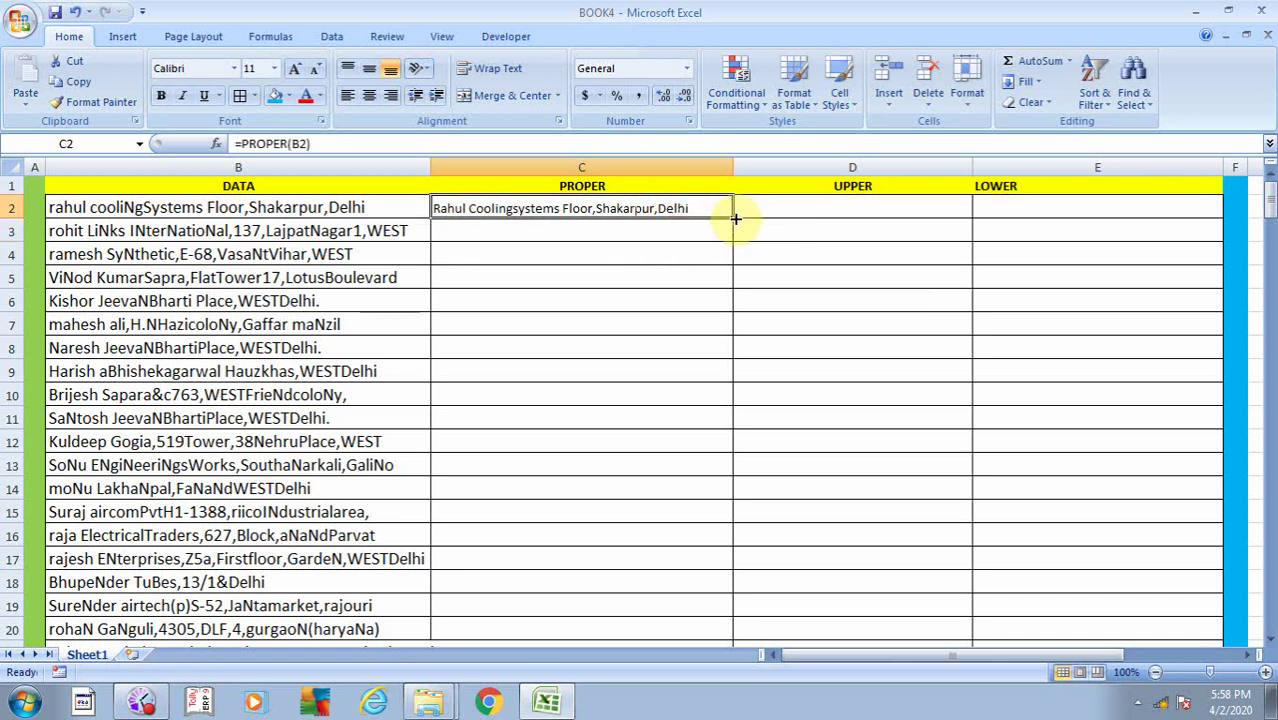
left_click_drag(735, 218, 730, 621)
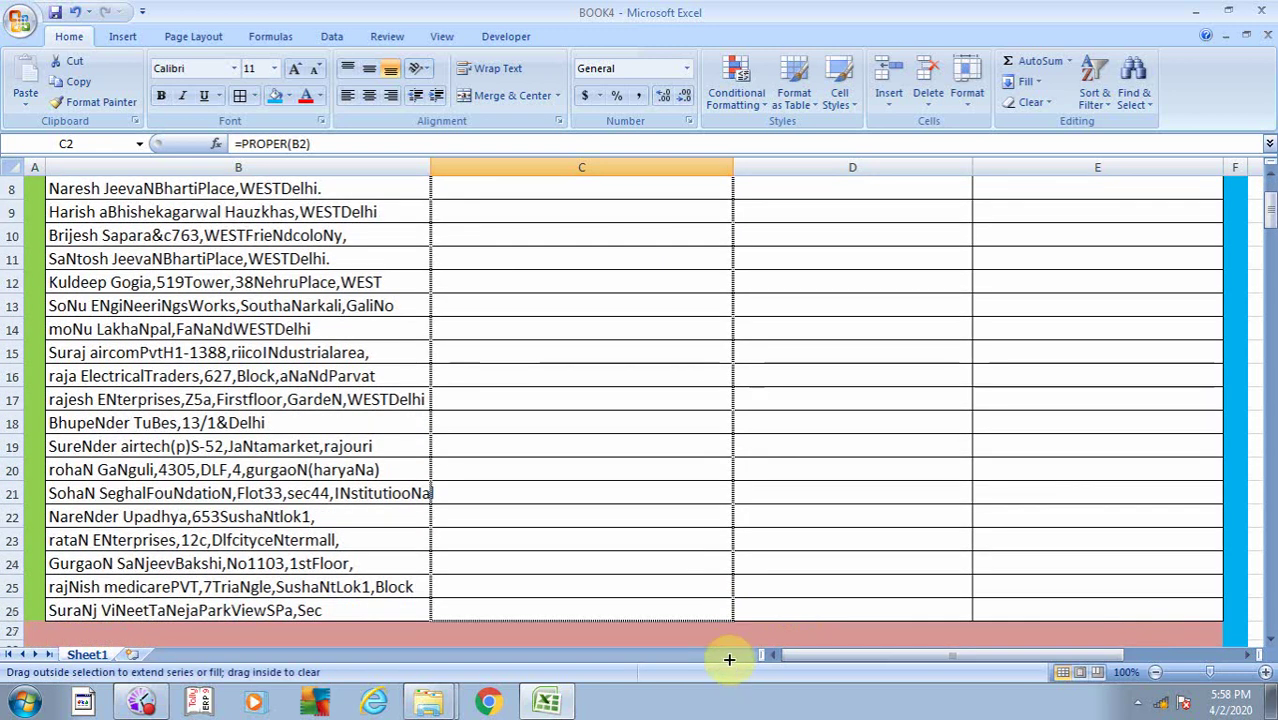
left_click_drag(730, 621, 730, 612)
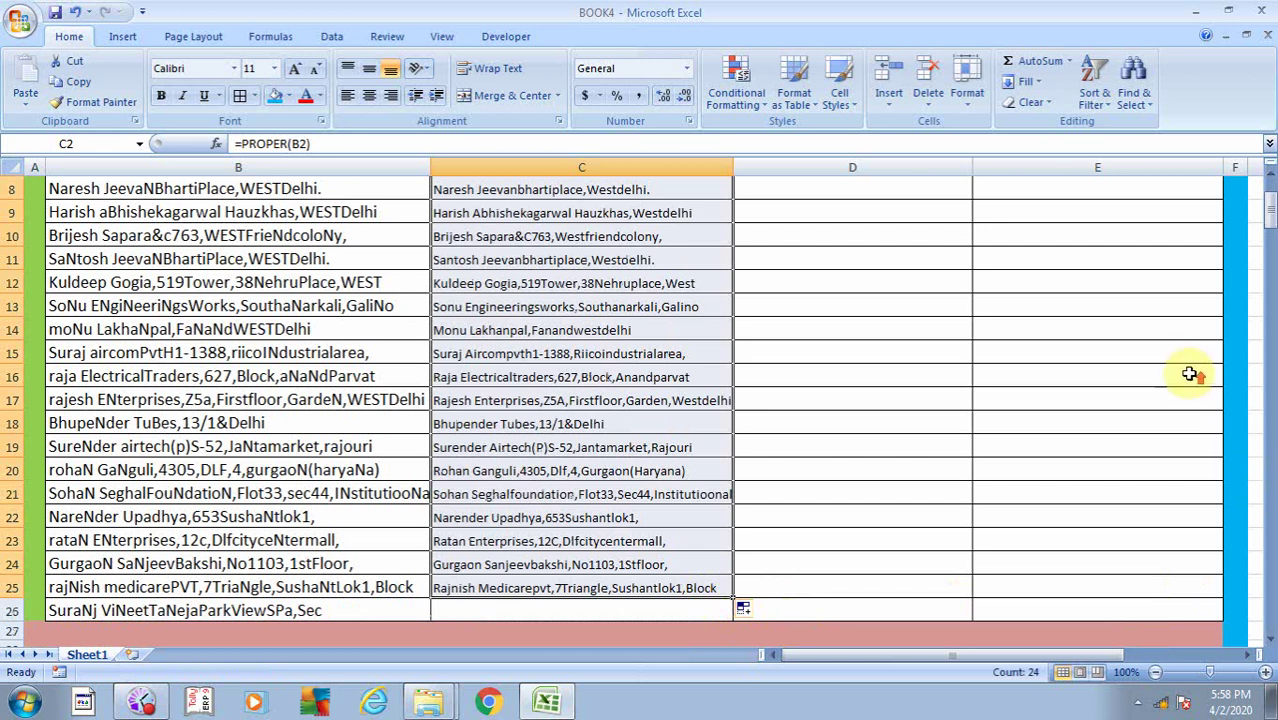
scroll(1180, 368, "up", 3)
left_click(545, 254)
left_click(531, 236)
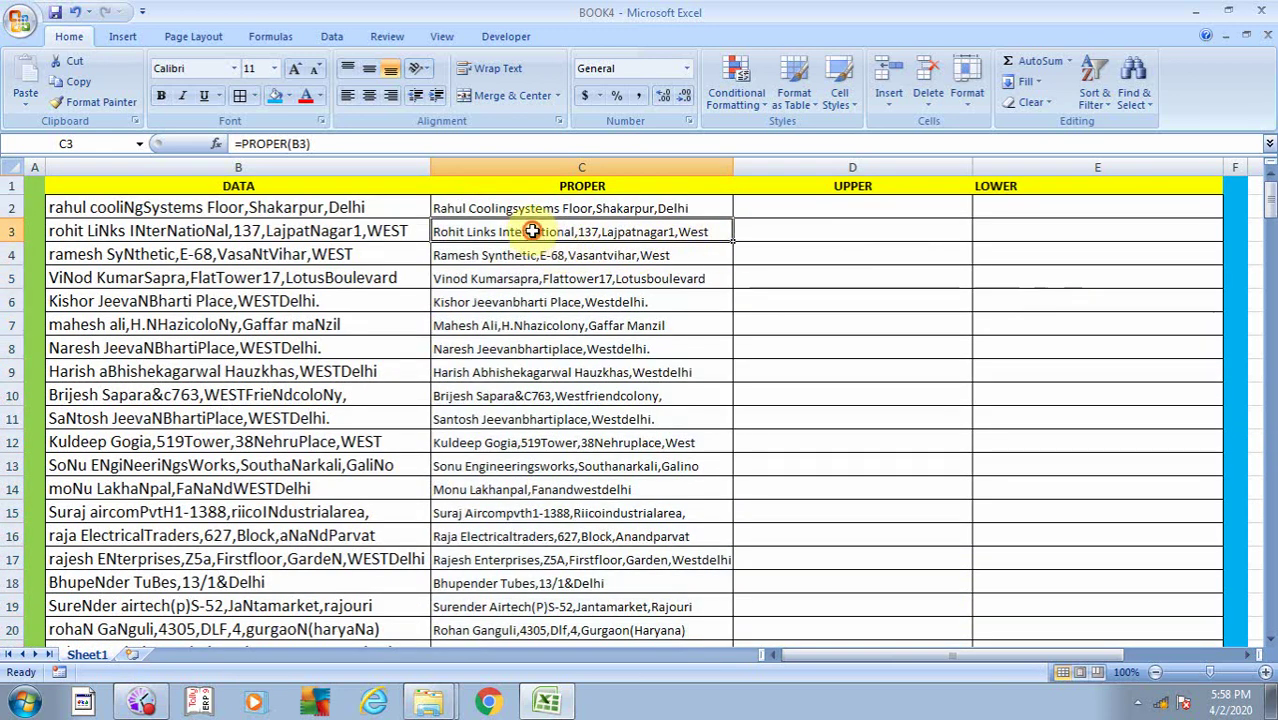
left_click(508, 275)
left_click(531, 254)
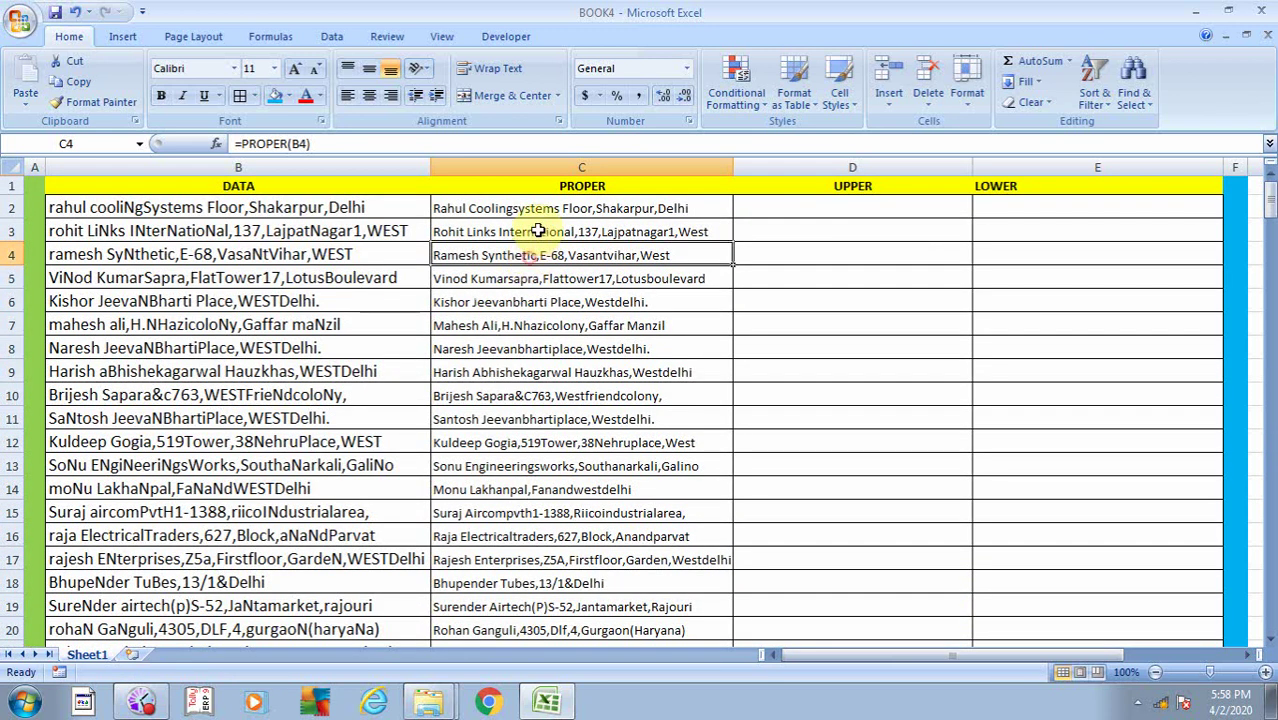
left_click(538, 232)
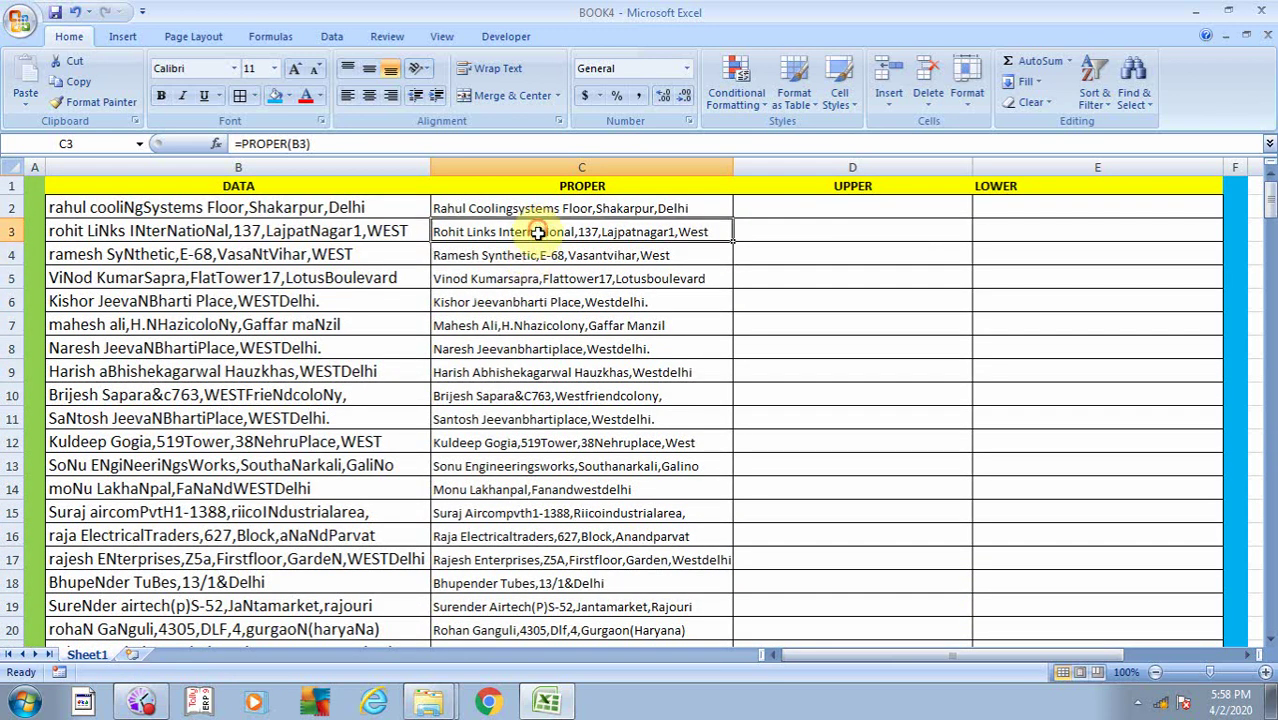
left_click(57, 249)
left_click(55, 234)
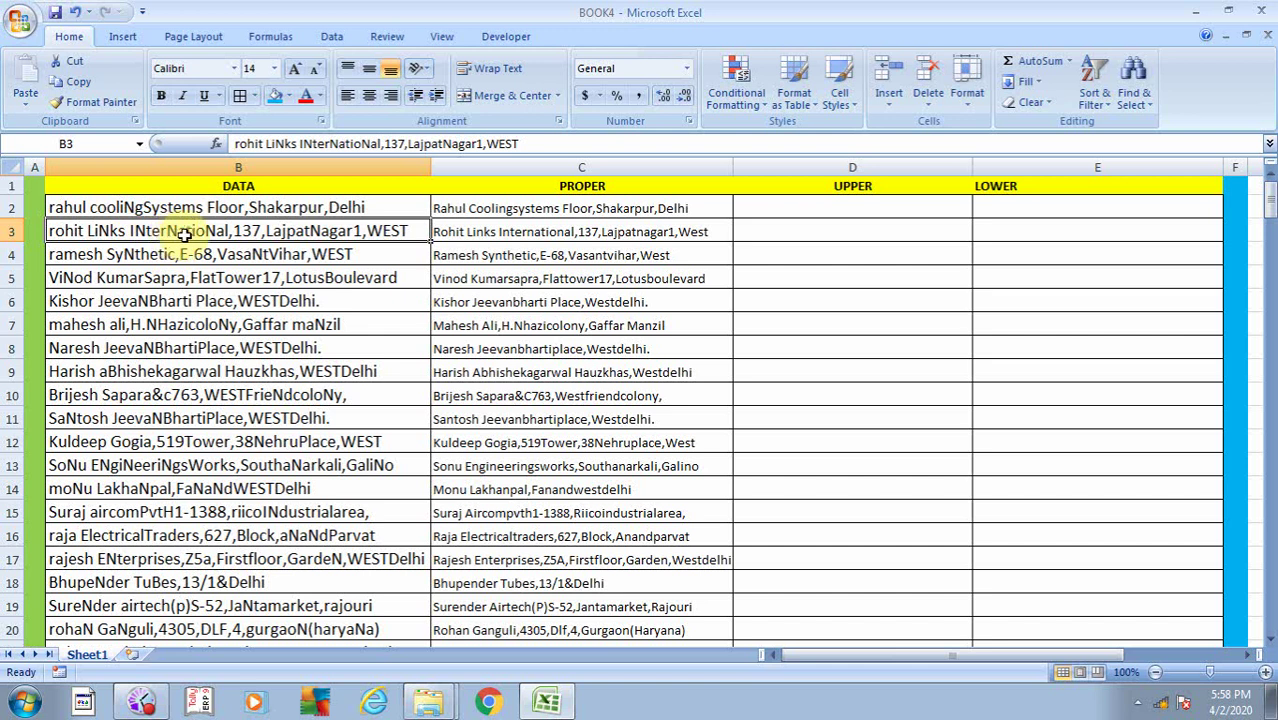
left_click(538, 239)
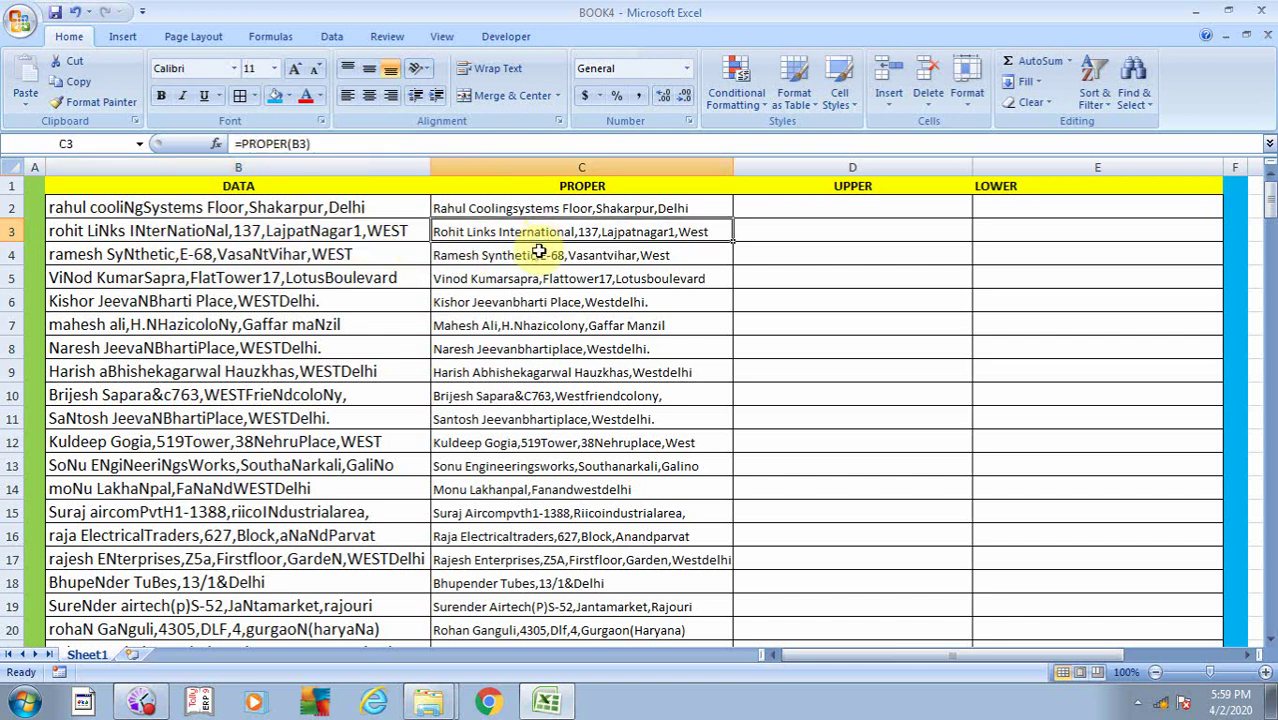
left_click(537, 252)
left_click(543, 311)
left_click(555, 440)
left_click(567, 513)
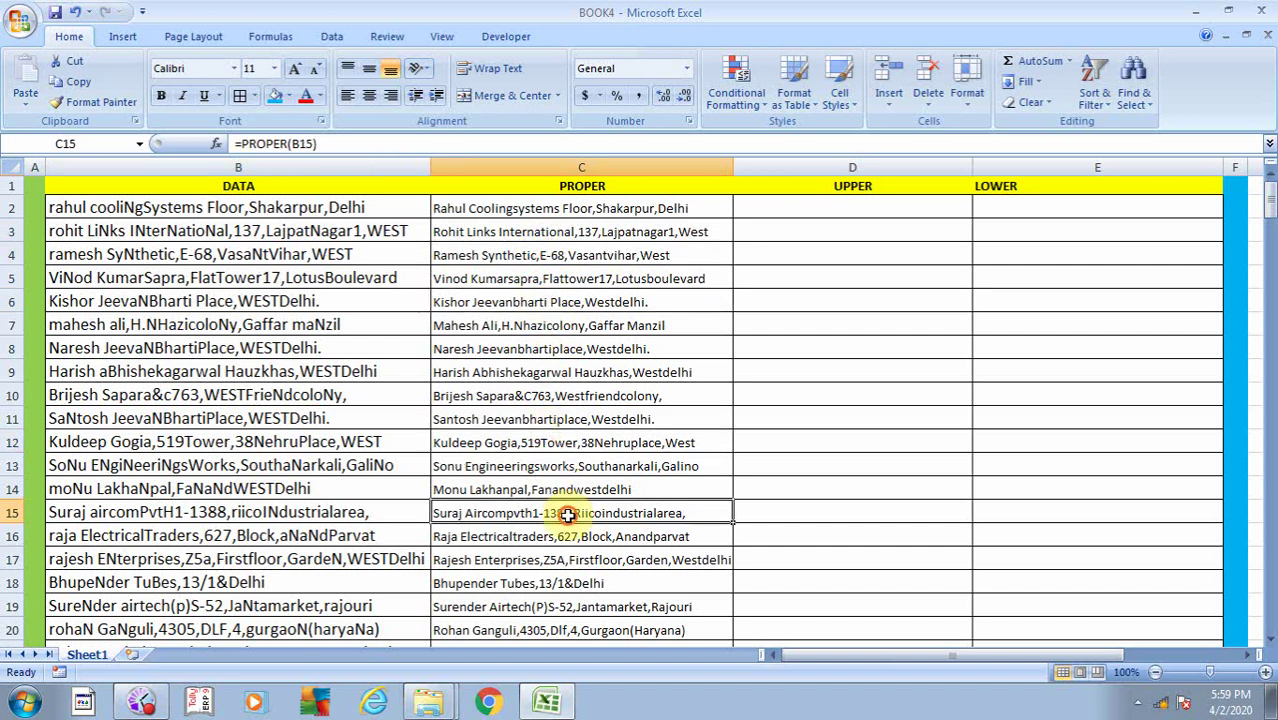
left_click(569, 440)
left_click(570, 352)
left_click(565, 254)
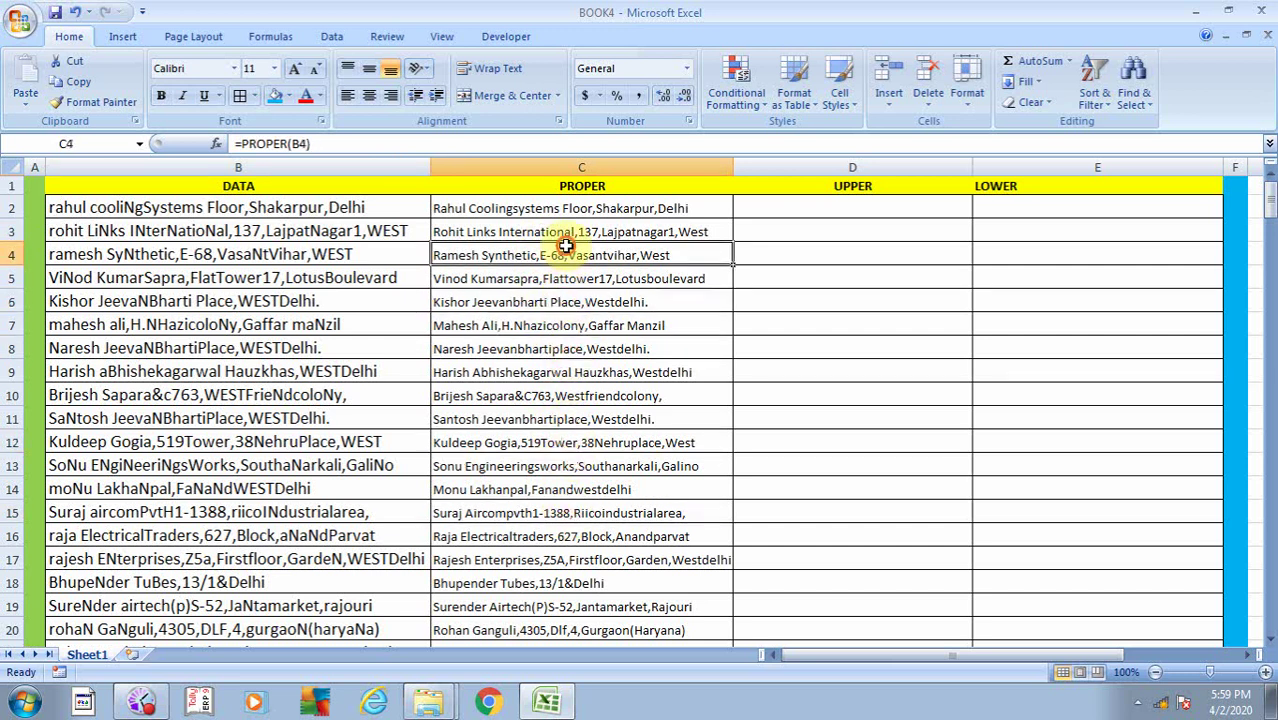
left_click(575, 371)
left_click(580, 490)
left_click(585, 515)
scroll(508, 534, "down", 2)
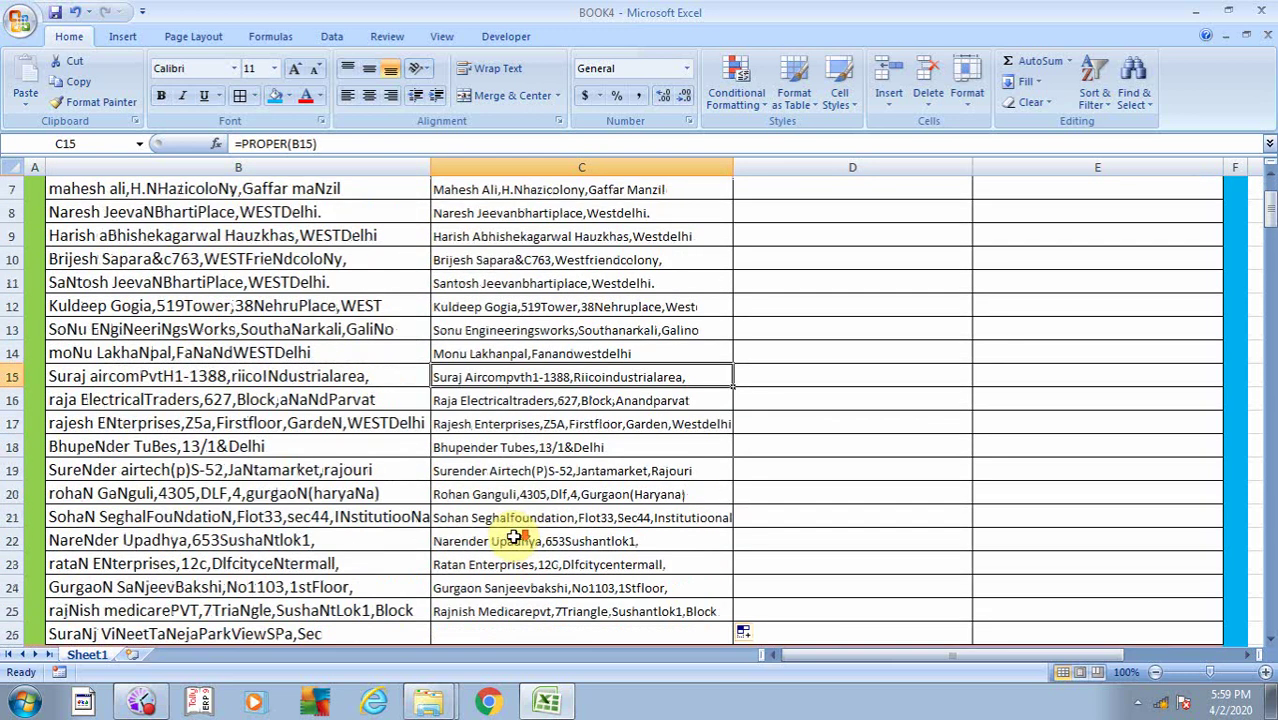
scroll(513, 537, "up", 1)
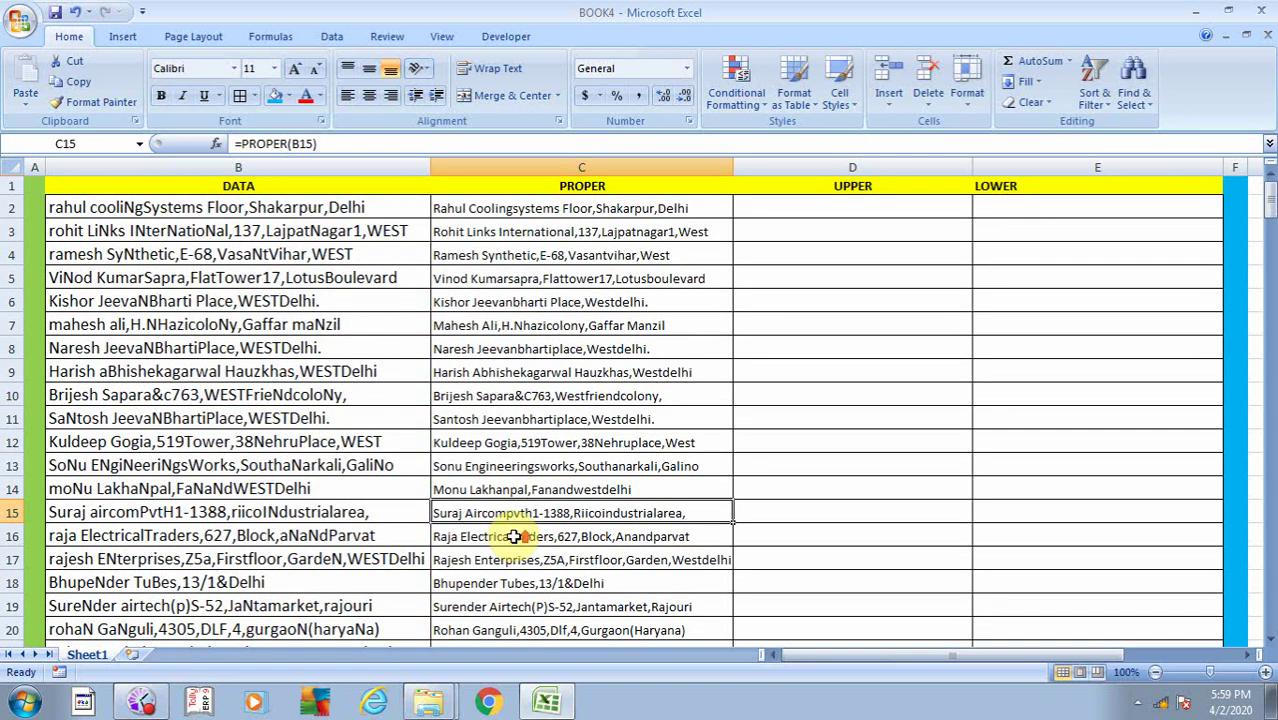
left_click(527, 292)
left_click(585, 253)
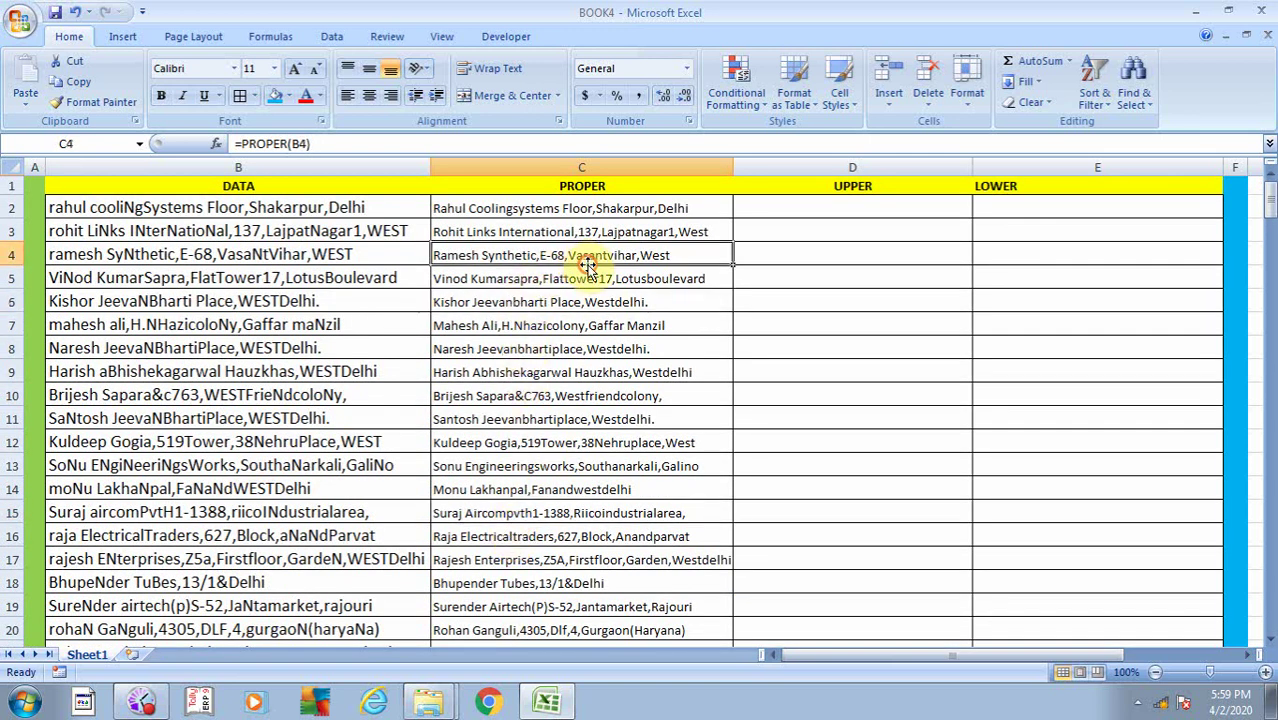
left_click(620, 232)
left_click(618, 205)
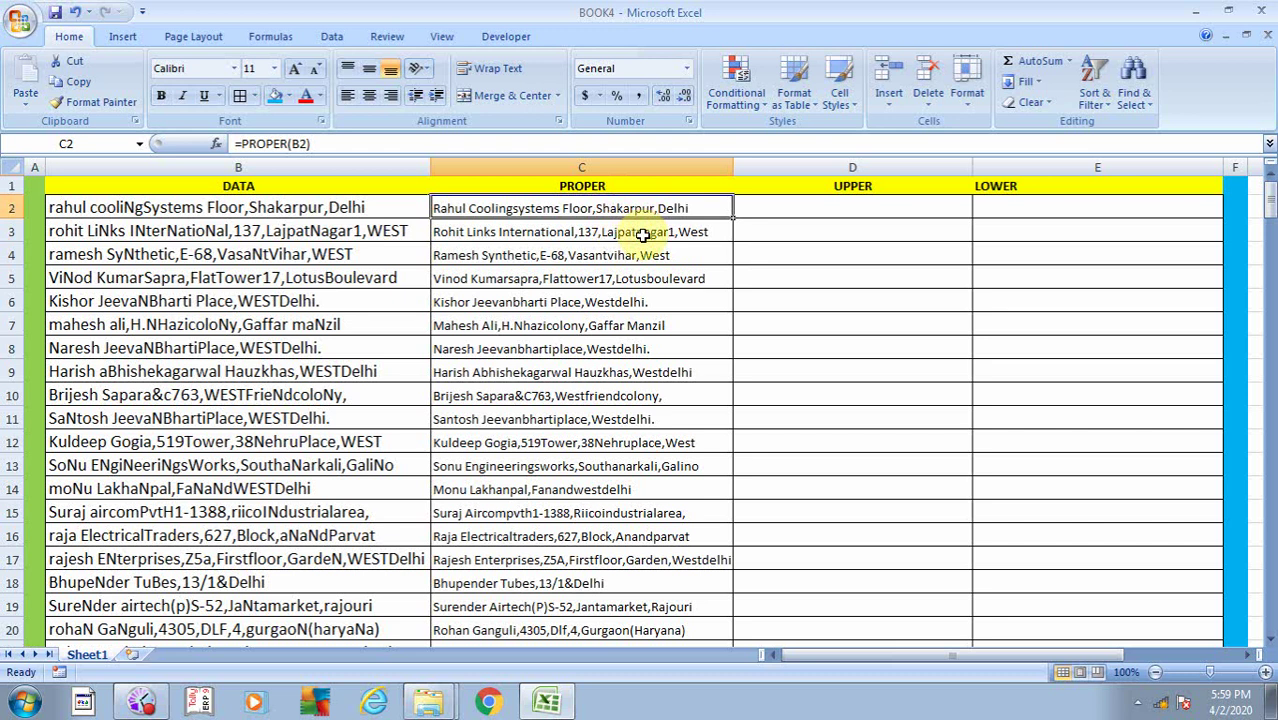
left_click(608, 397)
left_click(609, 508)
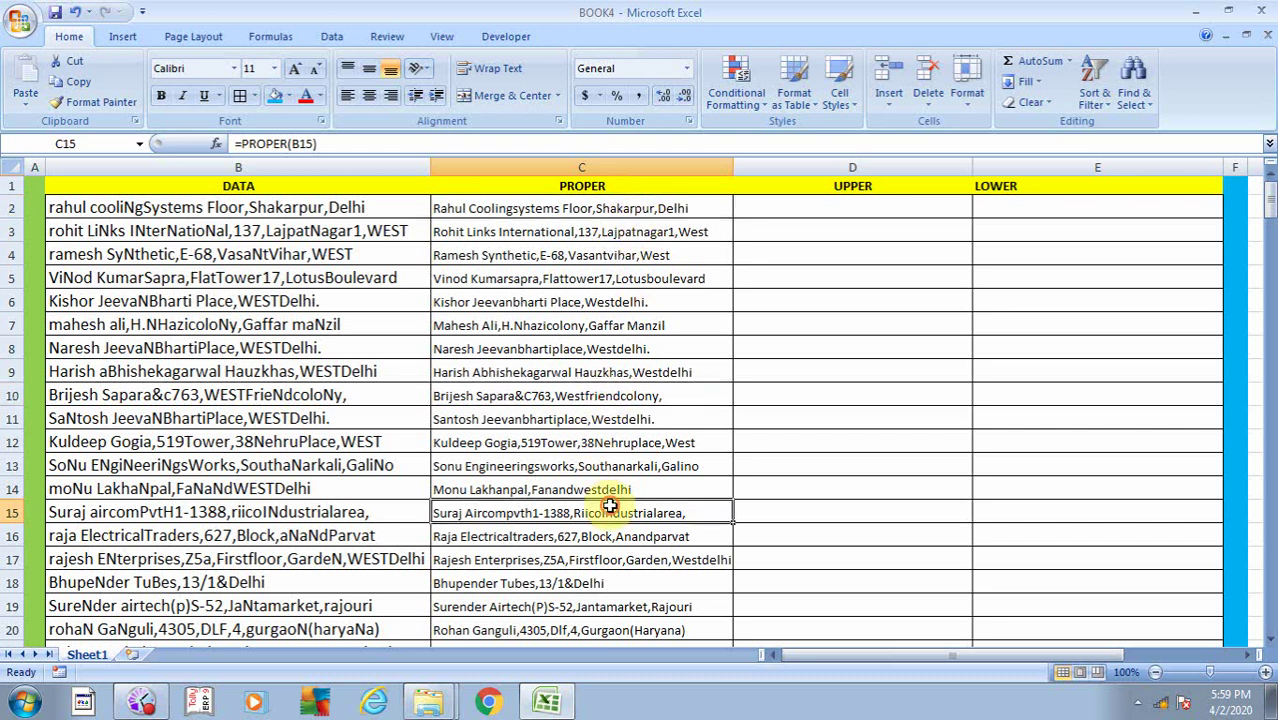
left_click(620, 605)
left_click(626, 489)
left_click(636, 396)
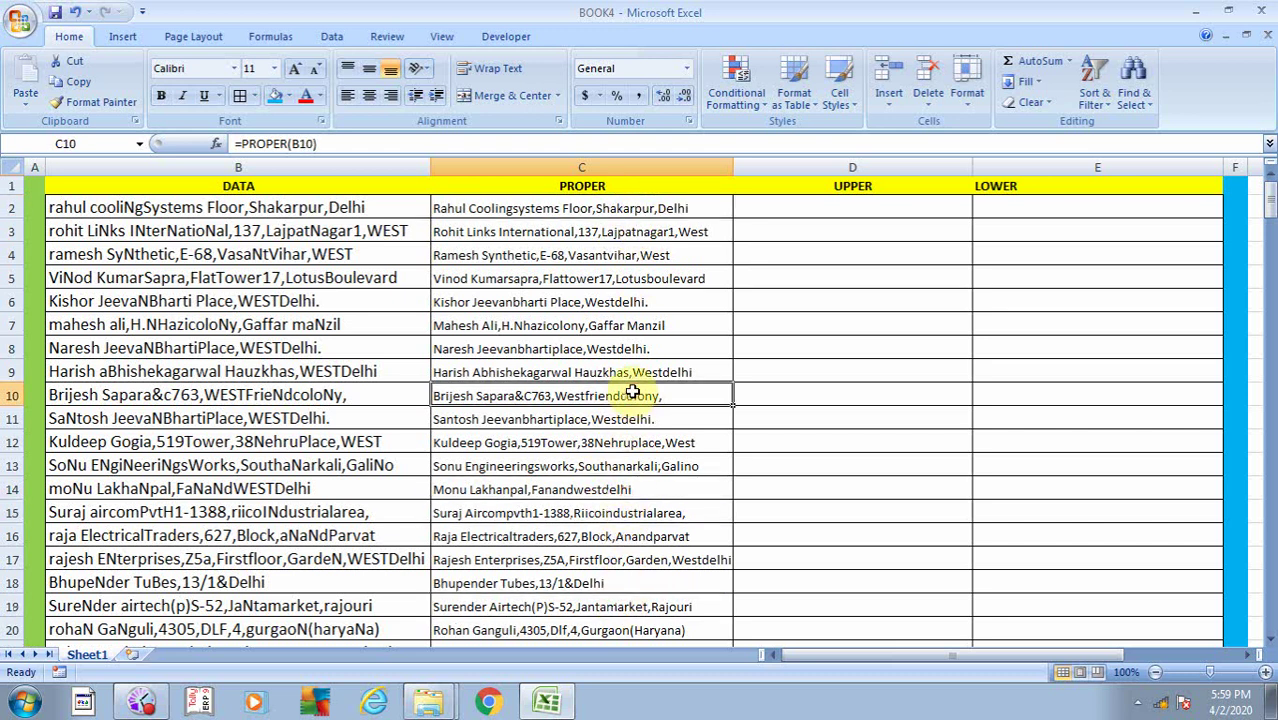
left_click(593, 208)
left_click(638, 278)
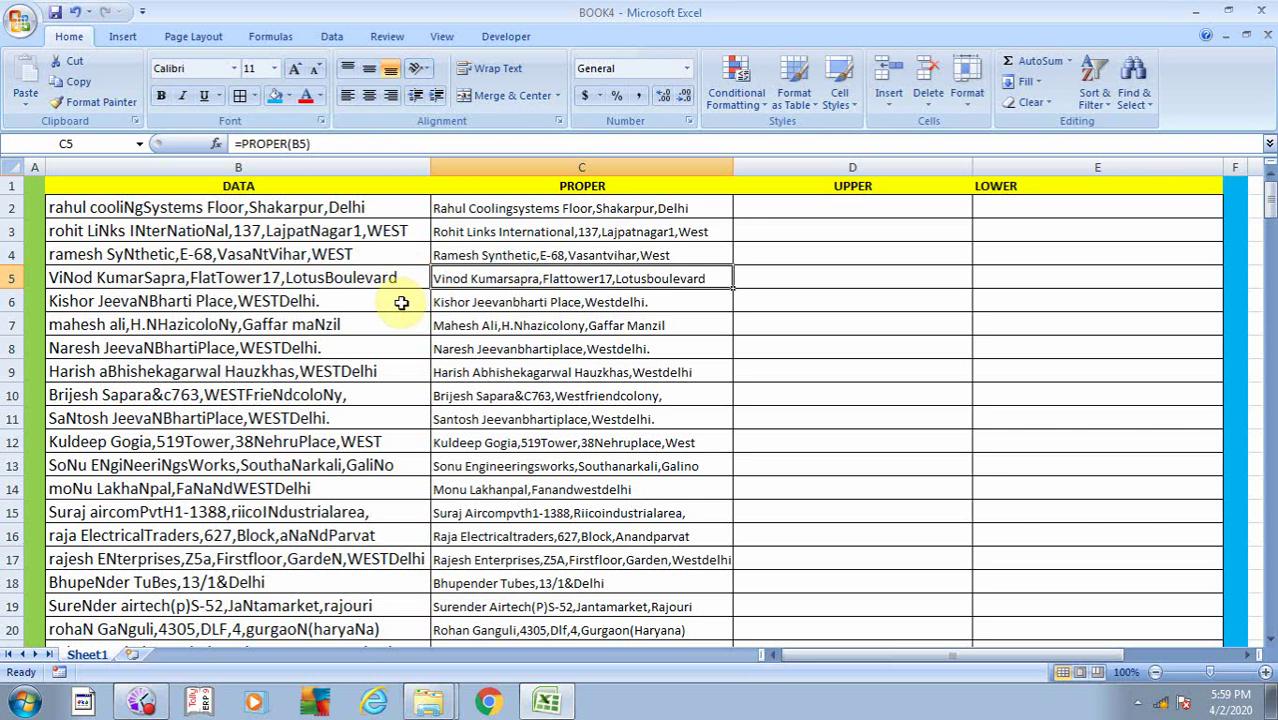
left_click(812, 205)
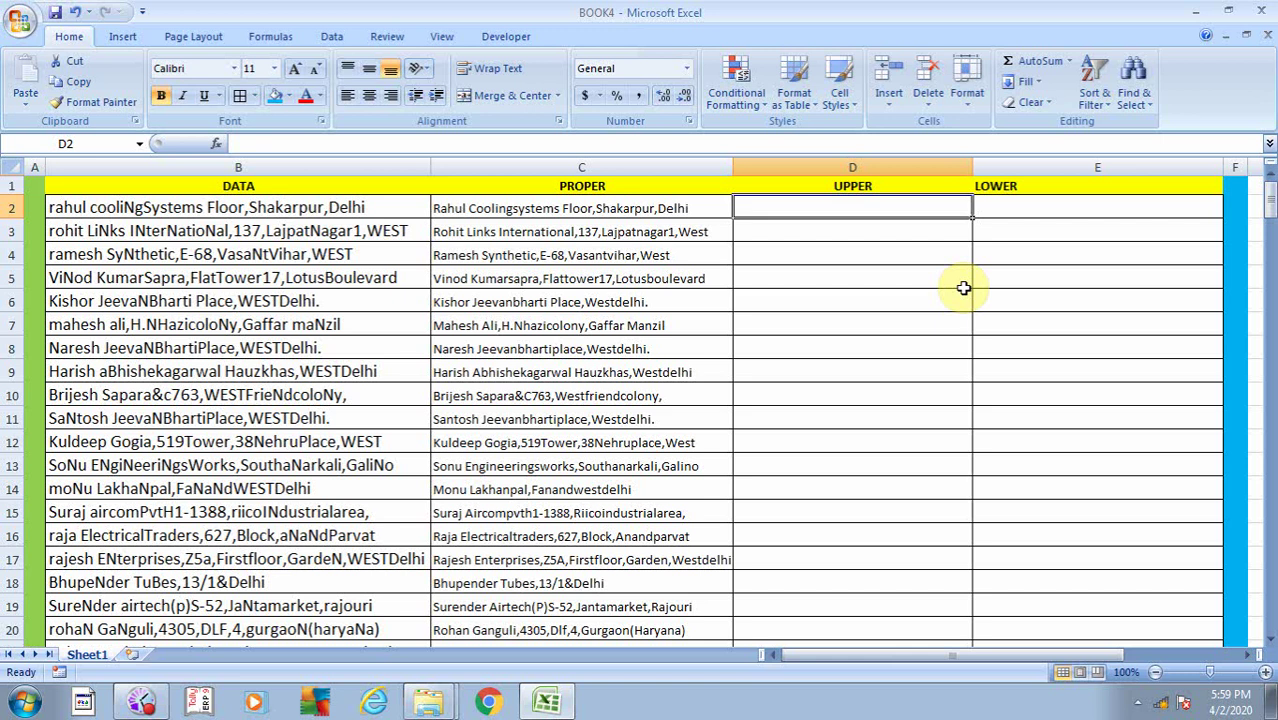
- Enter =UPPER(C2) in D2 to capitalise the first address
type("=")
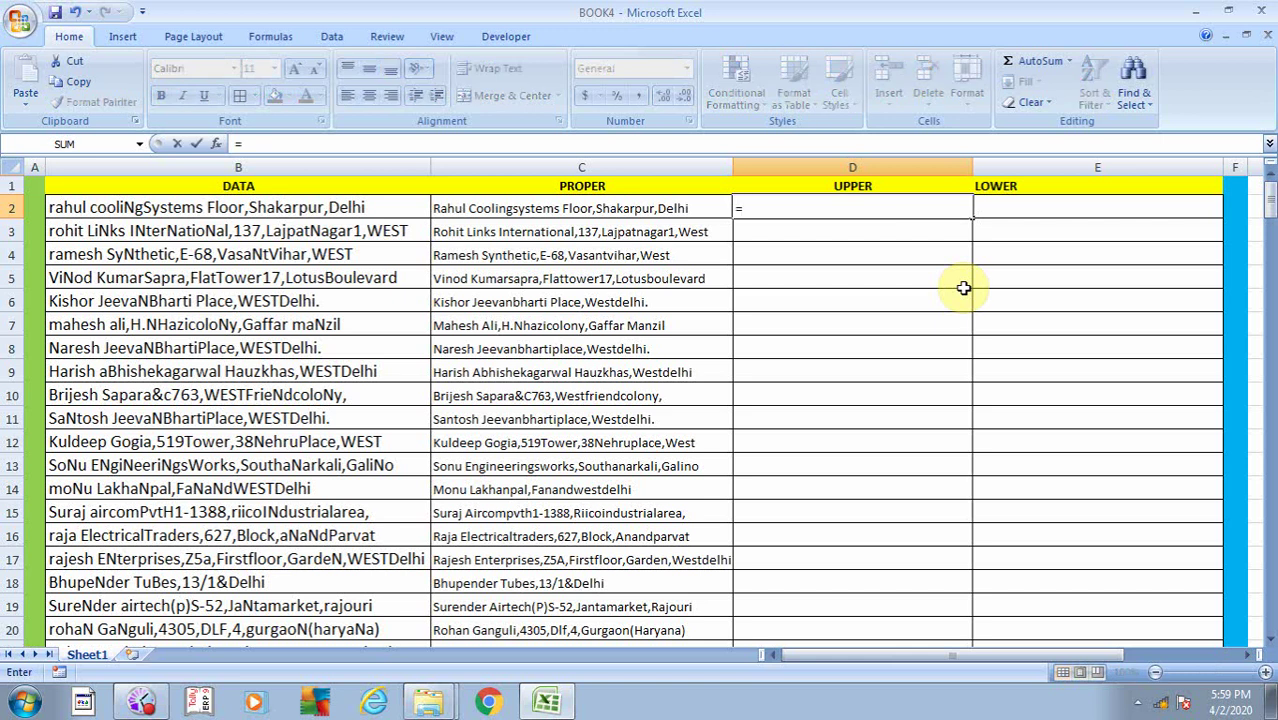
type("U")
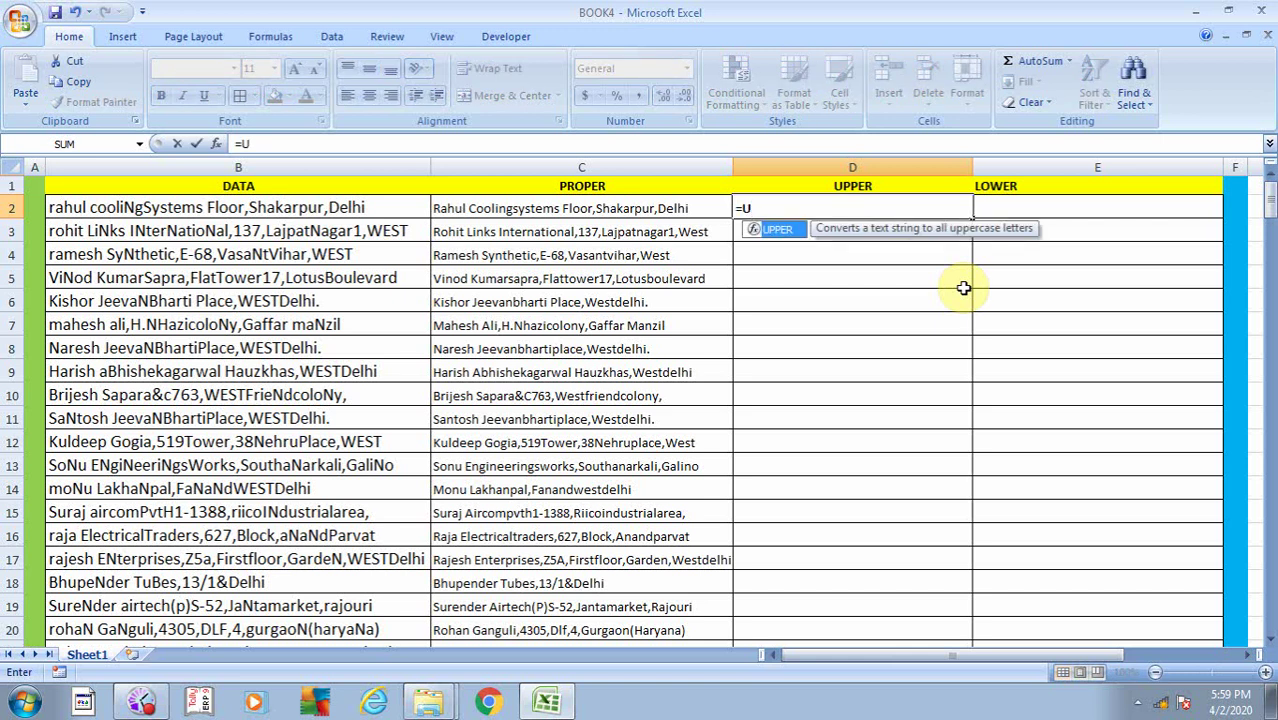
key("Tab")
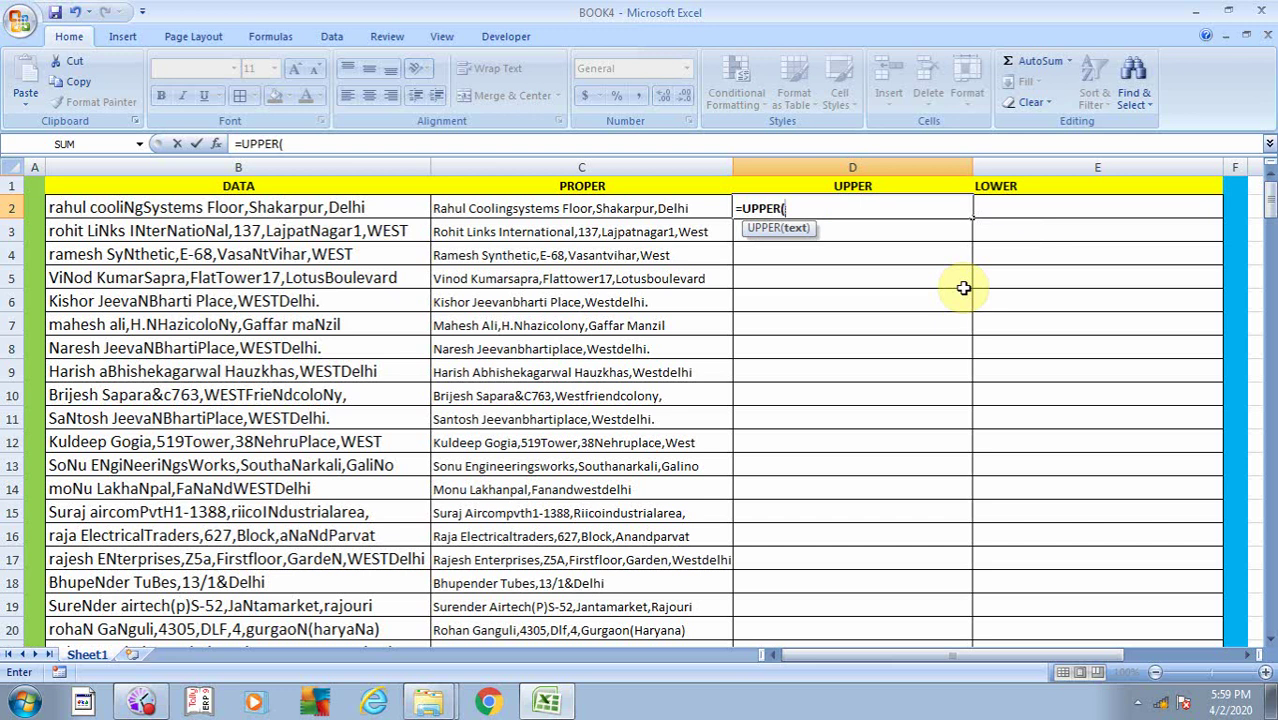
left_click(665, 207)
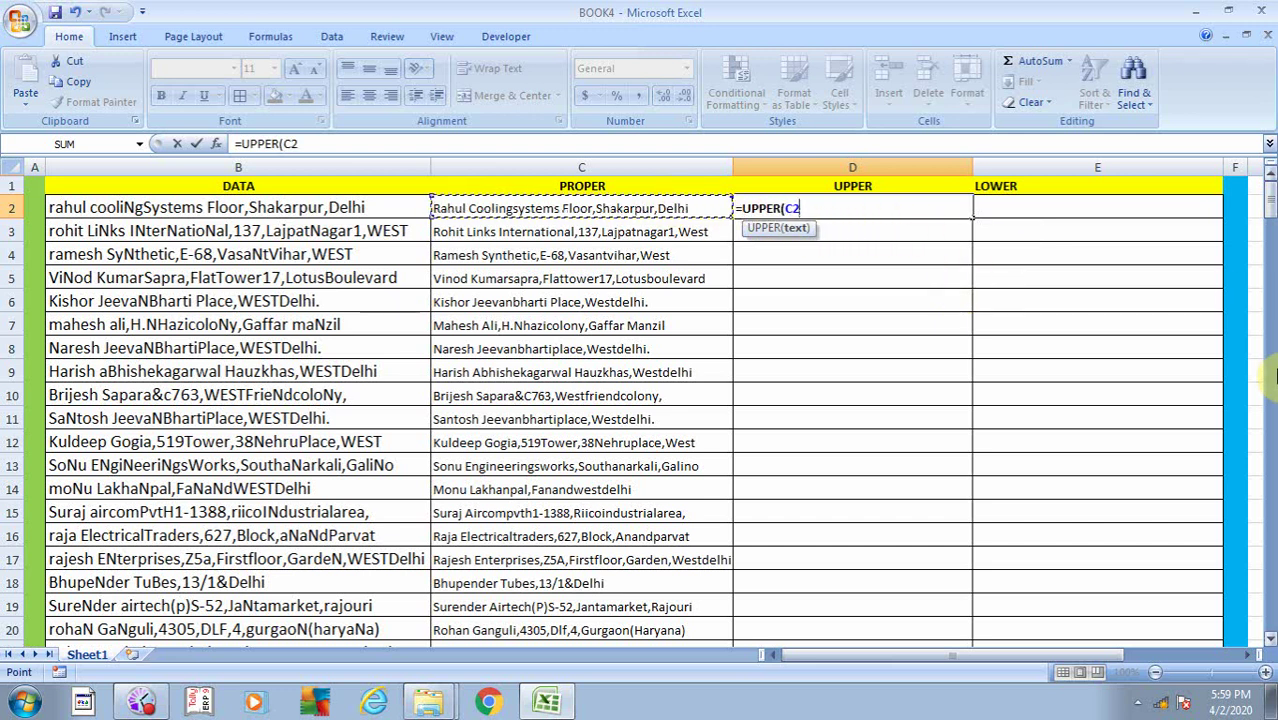
key("Return")
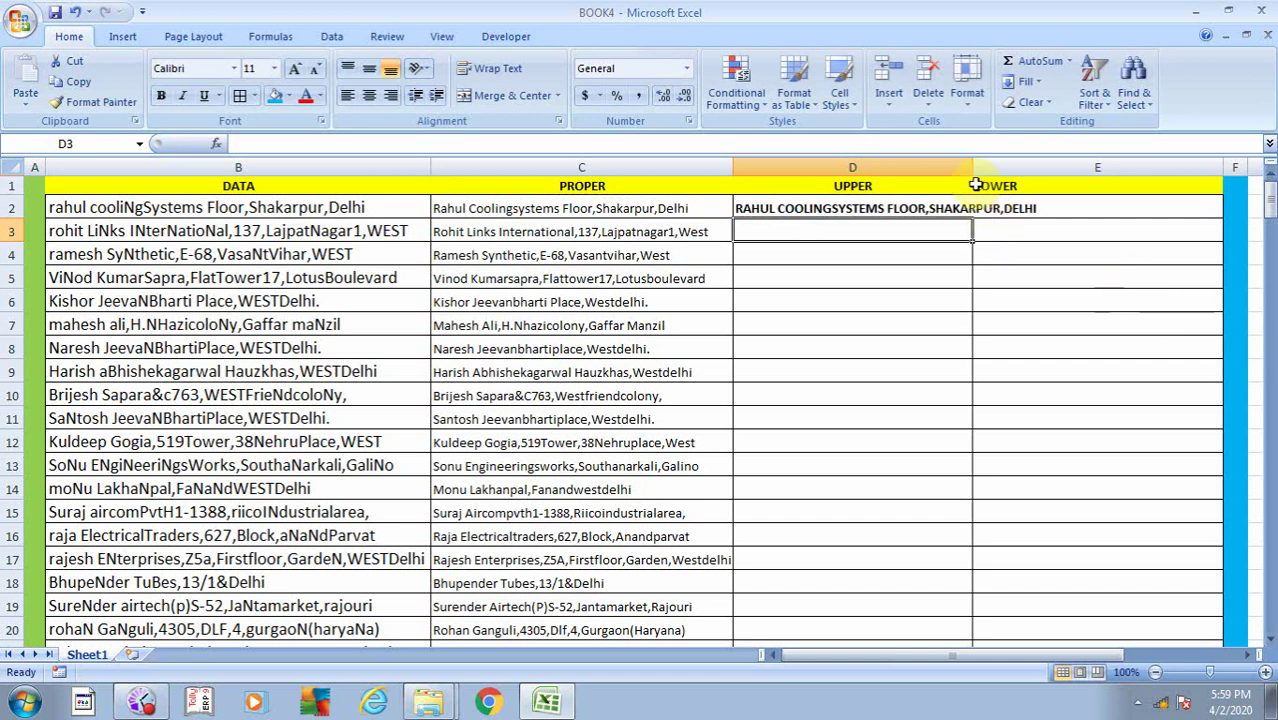
- Widen column D so the uppercase address fits
left_click_drag(972, 167, 995, 167)
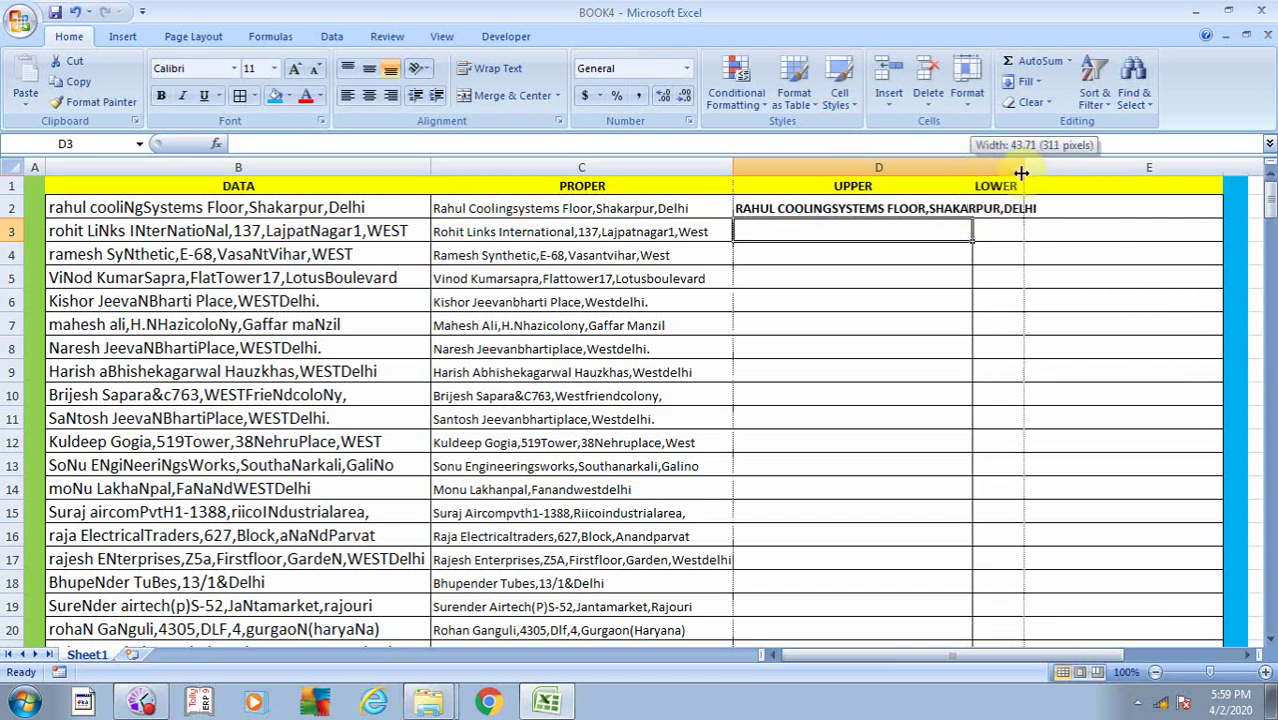
mouse_move(1048, 168)
left_mouse_down()
mouse_move(1024, 170)
mouse_move(1082, 172)
left_mouse_up()
left_click(933, 206)
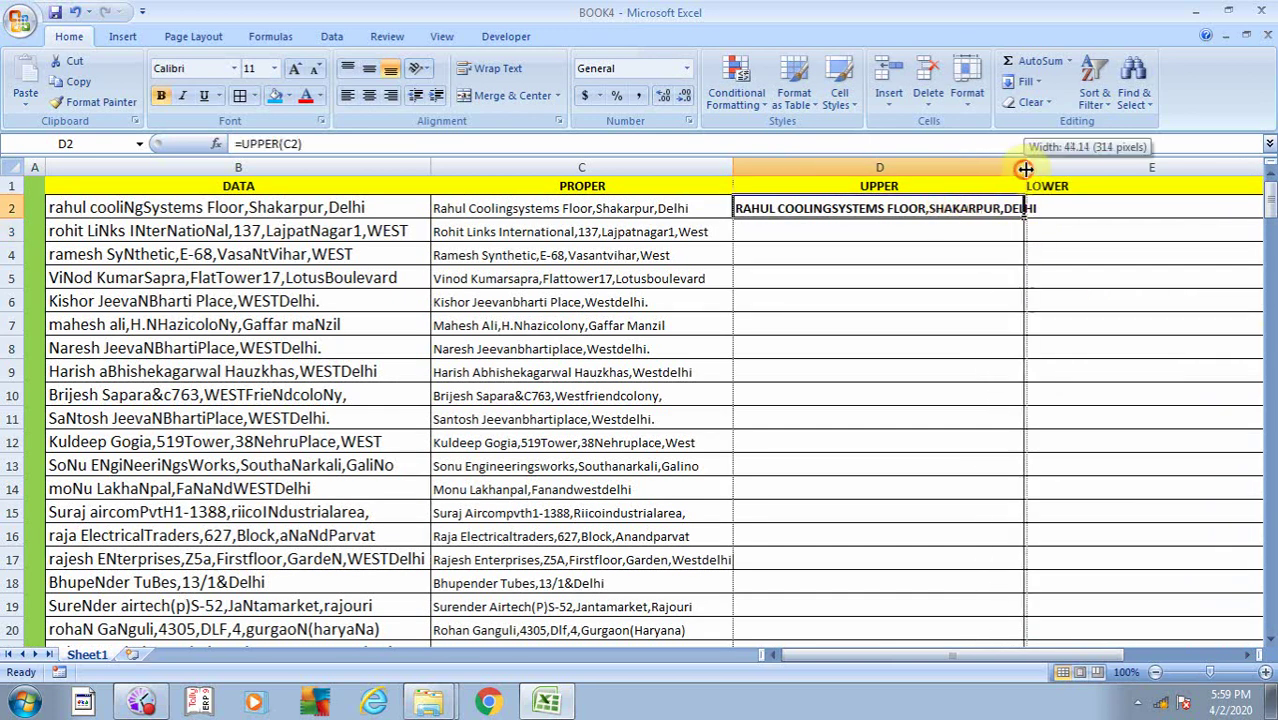
left_click(1012, 279)
left_click(807, 210)
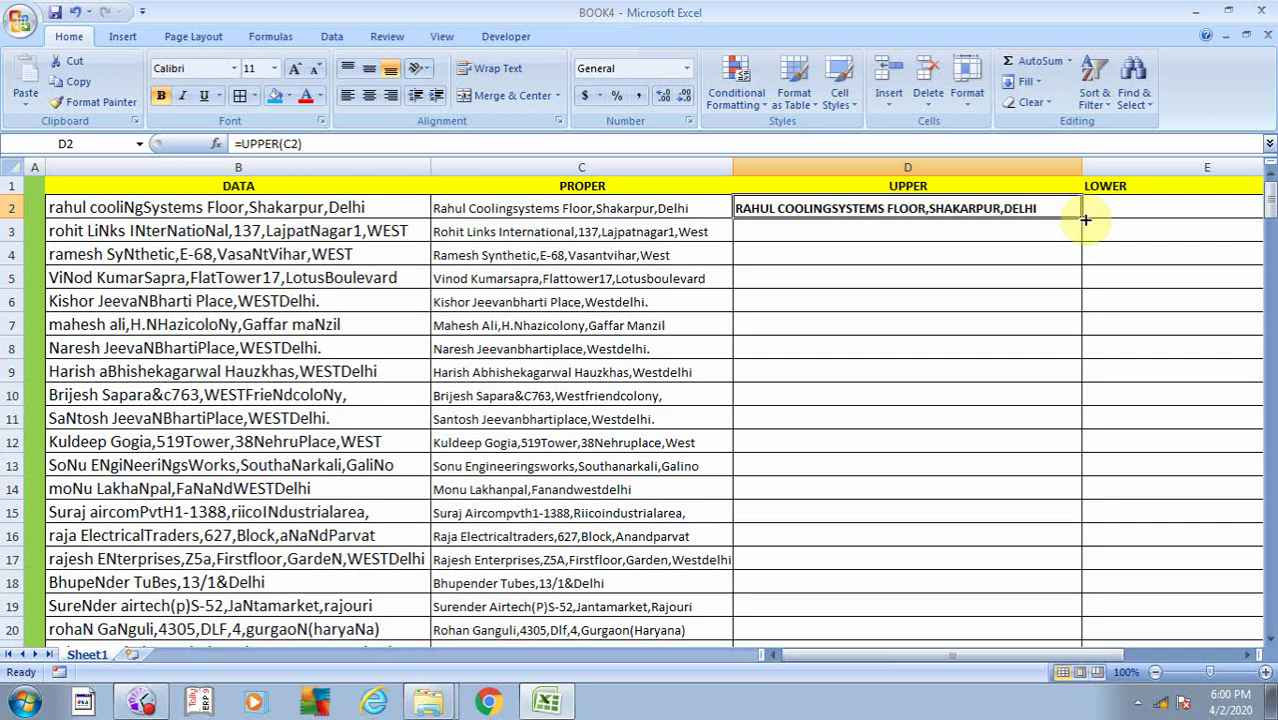
mouse_move(1082, 217)
left_mouse_down()
mouse_move(1055, 683)
mouse_move(1055, 608)
left_mouse_up()
scroll(1265, 370, "up", 3)
left_click(872, 186)
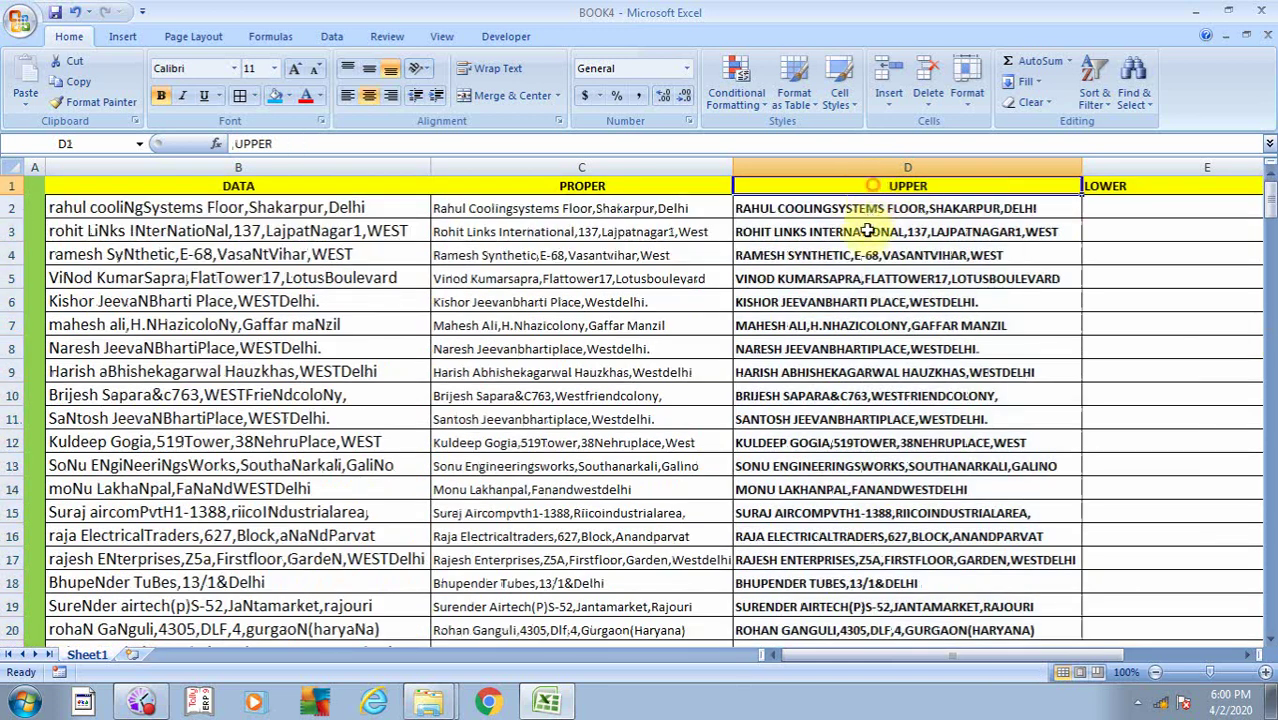
left_click(866, 231)
left_click(850, 278)
left_click(613, 298)
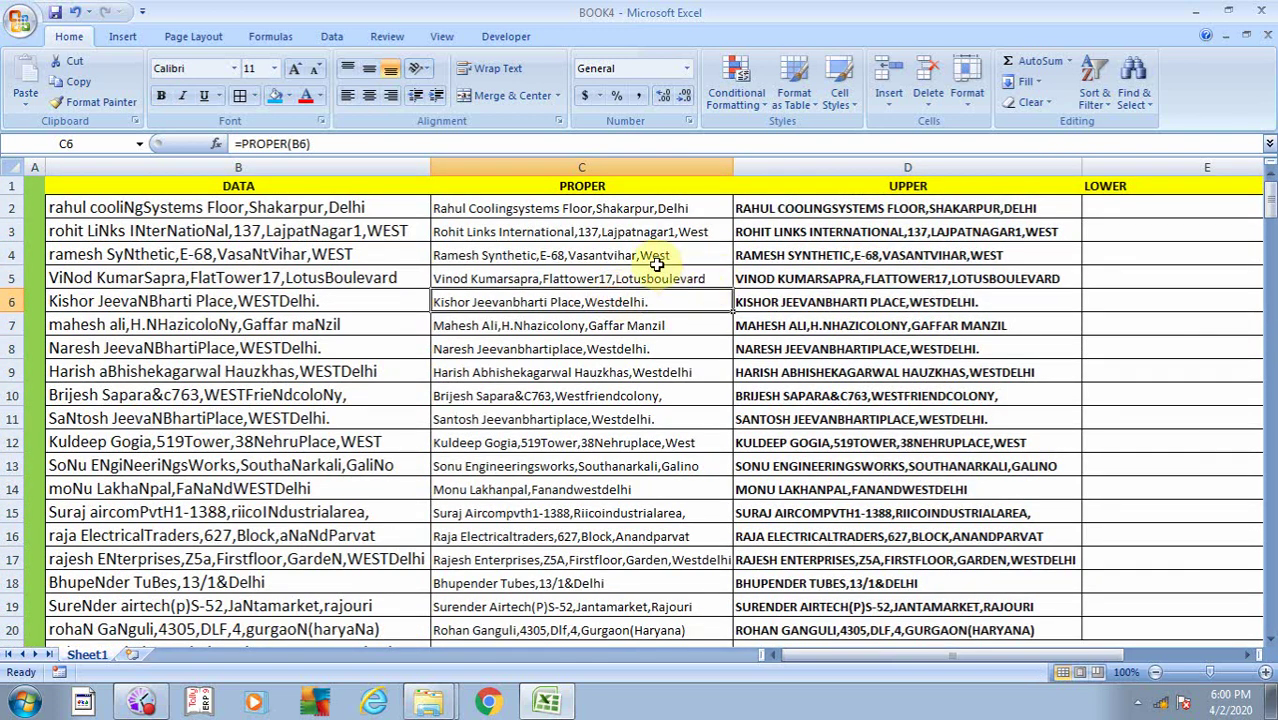
left_click(652, 255)
left_click(650, 208)
left_click(917, 240)
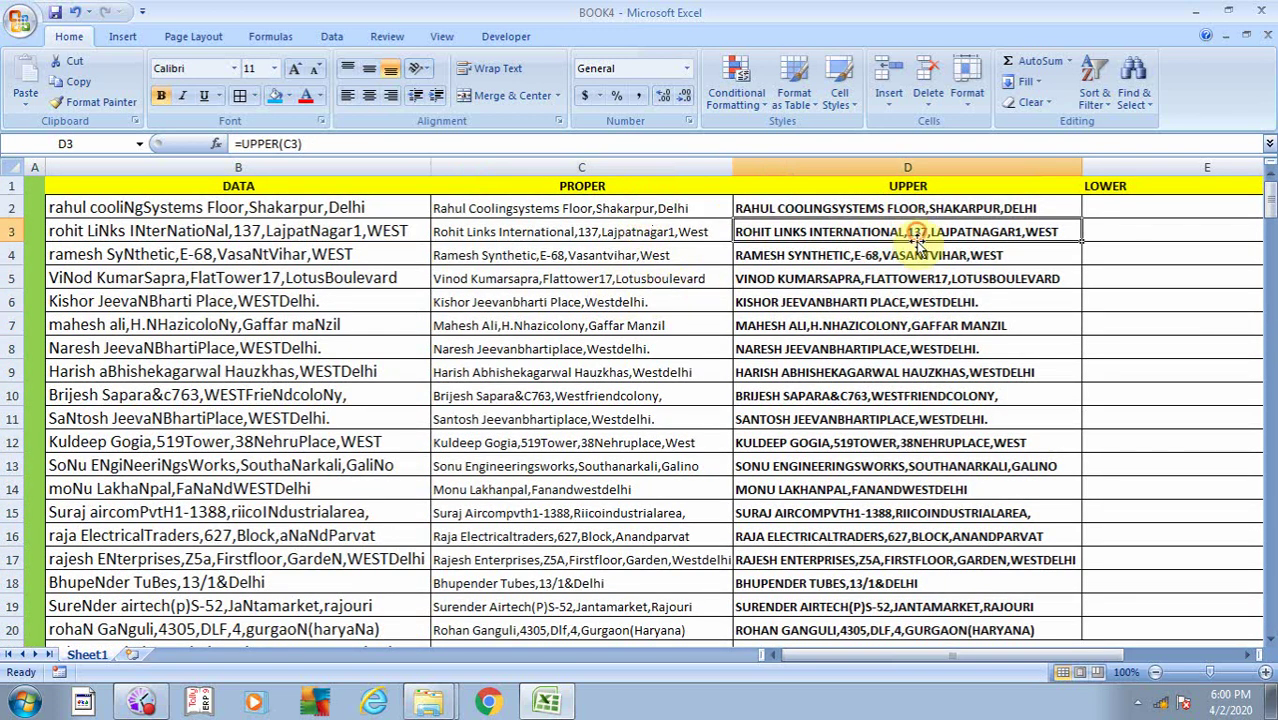
left_click(918, 370)
left_click(914, 445)
left_click(917, 552)
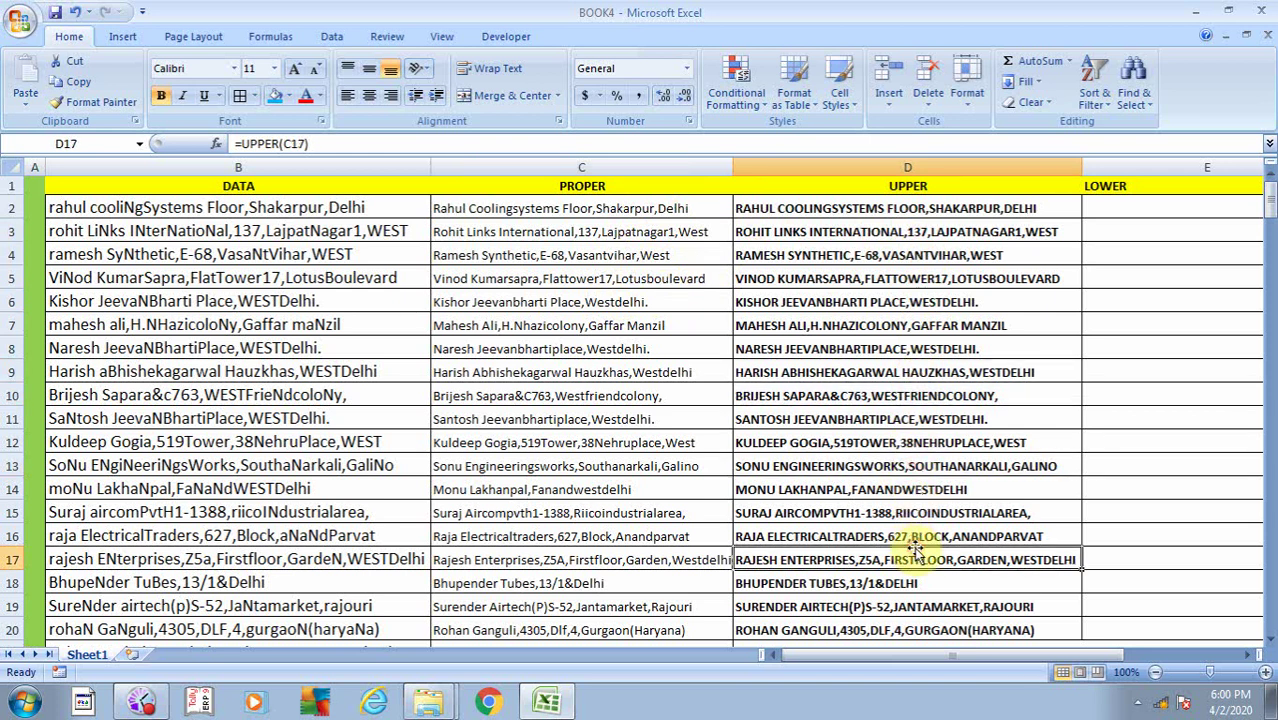
left_click(907, 465)
left_click(903, 418)
left_click(901, 371)
left_click(903, 325)
left_click(905, 302)
left_click(904, 279)
left_click(905, 255)
left_click(907, 232)
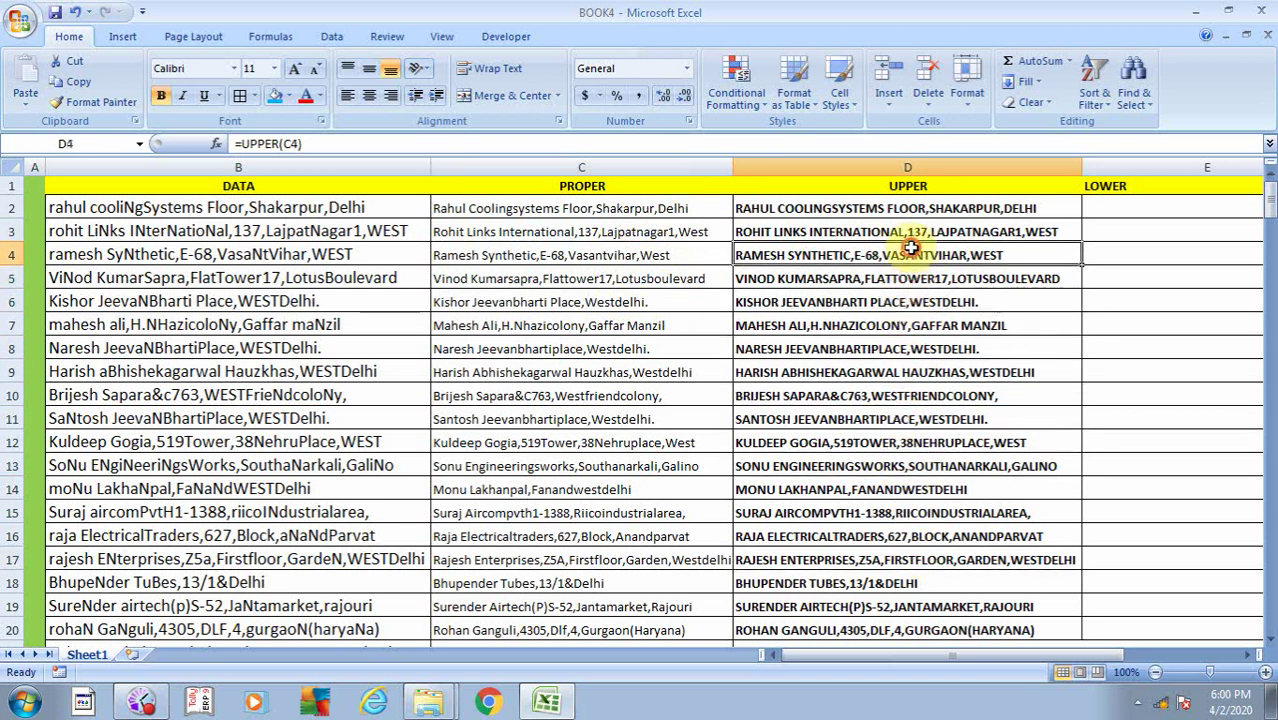
left_click(908, 208)
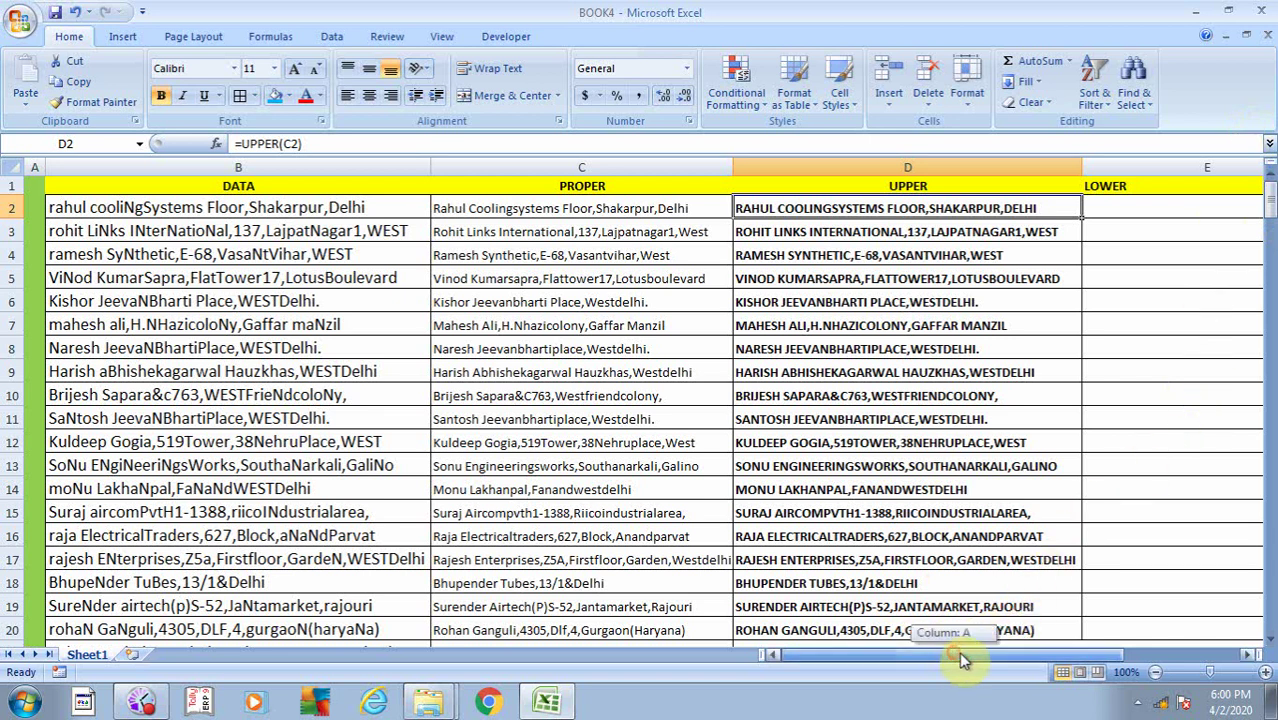
left_click(1113, 206)
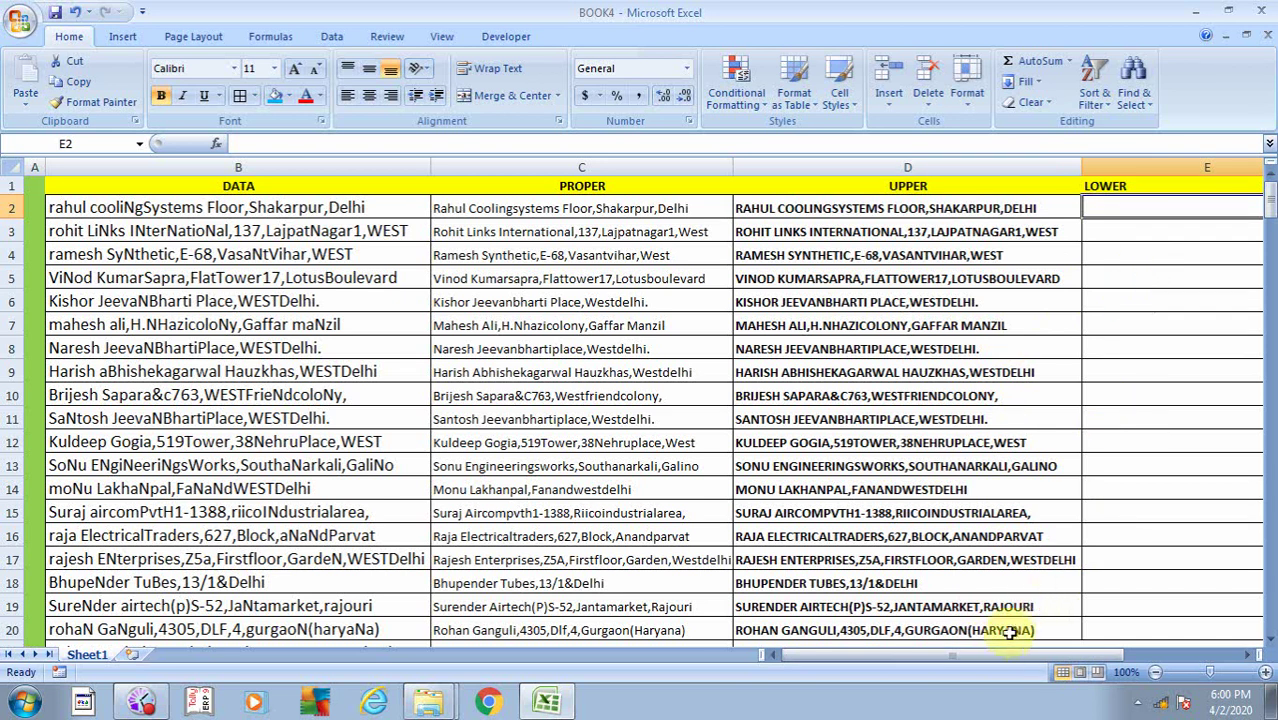
left_click_drag(985, 655, 1040, 655)
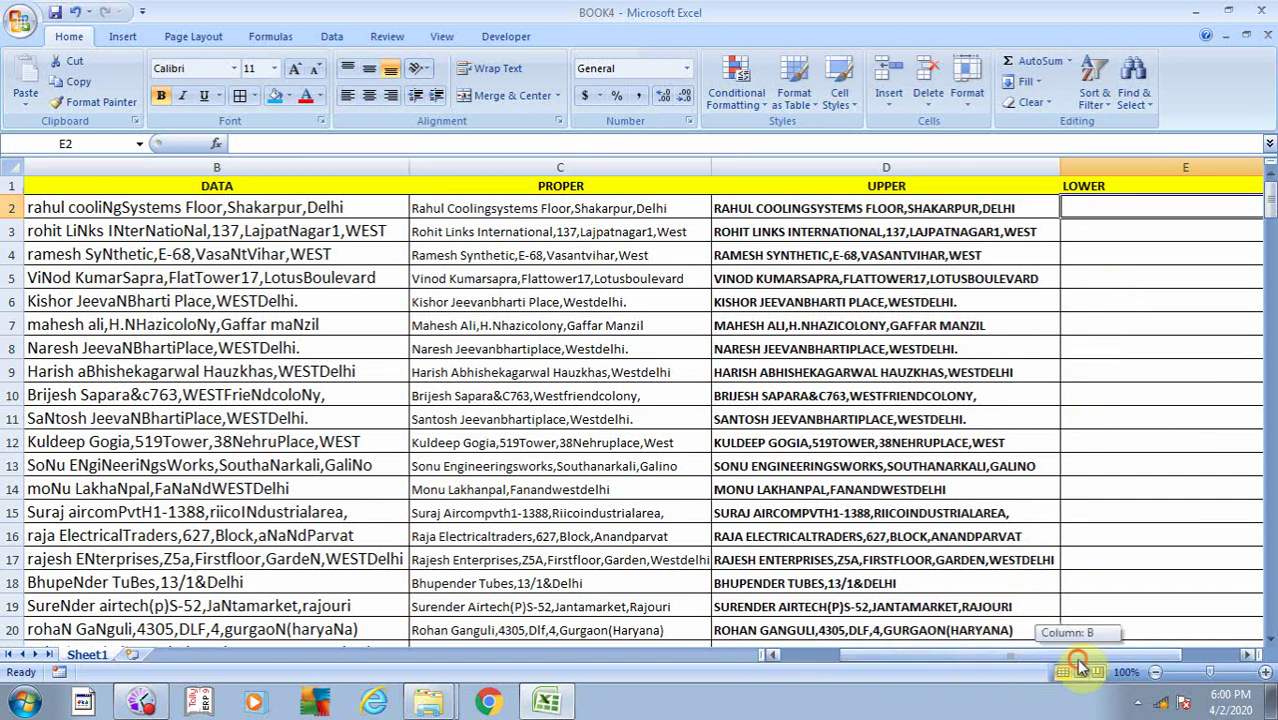
left_click(1137, 253)
key("Up")
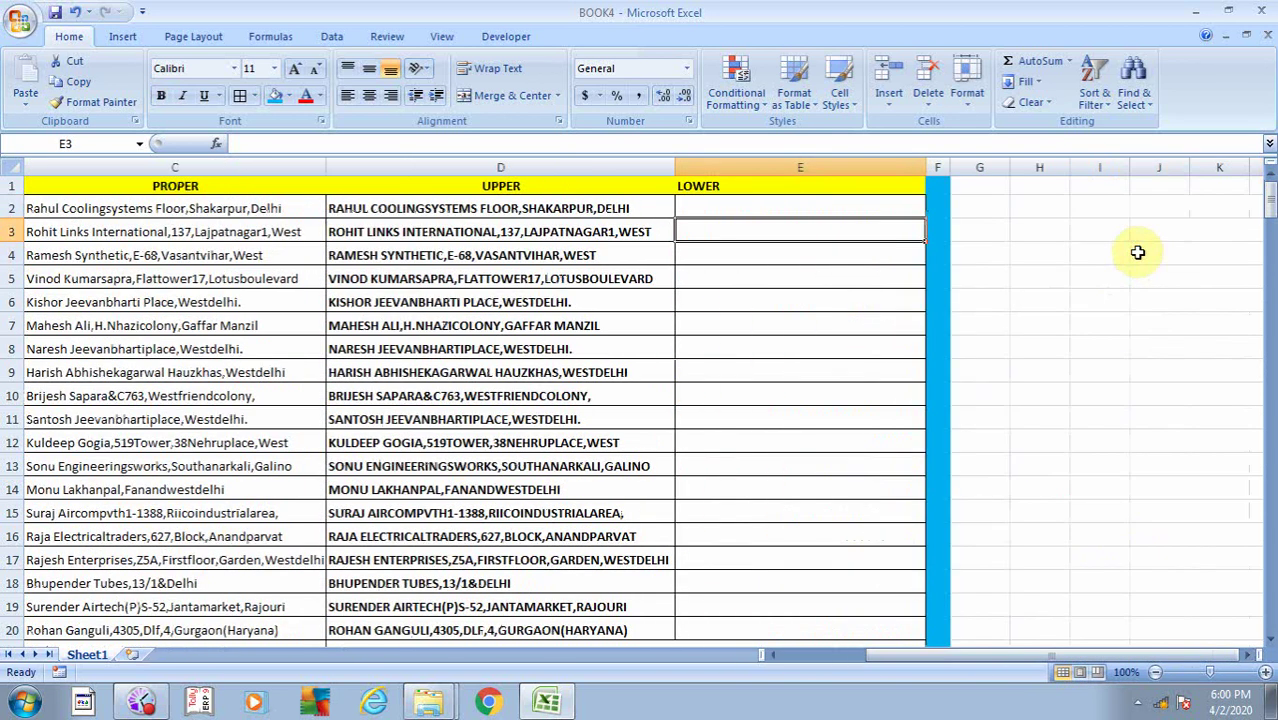
key("Up")
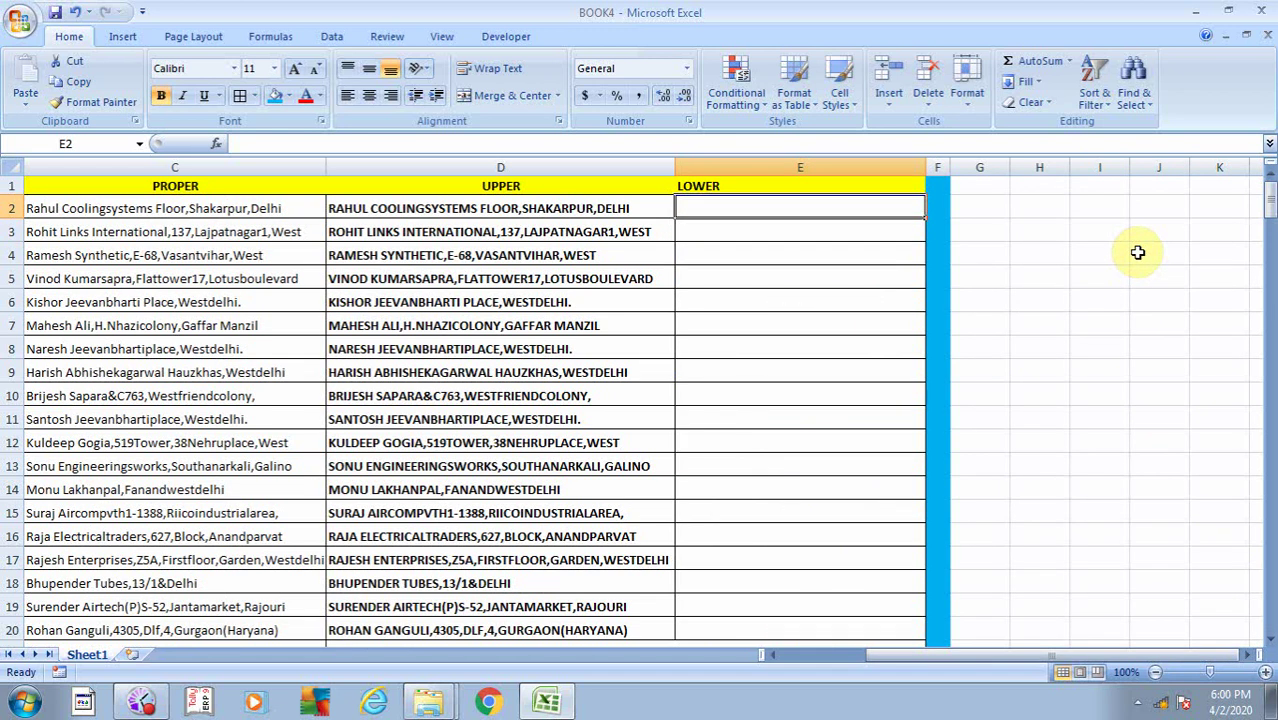
- Enter =LOWER(C2) in E2 to show the first address in lowercase
type("=LO")
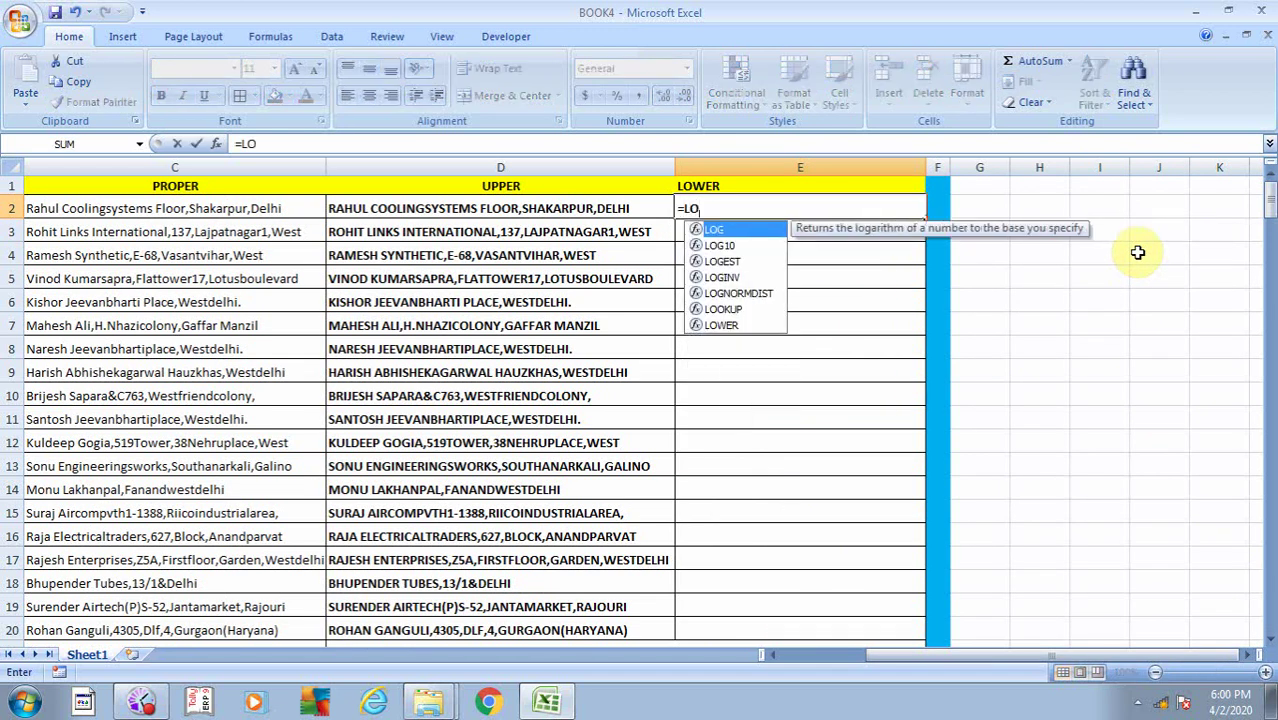
key("BackSpace")
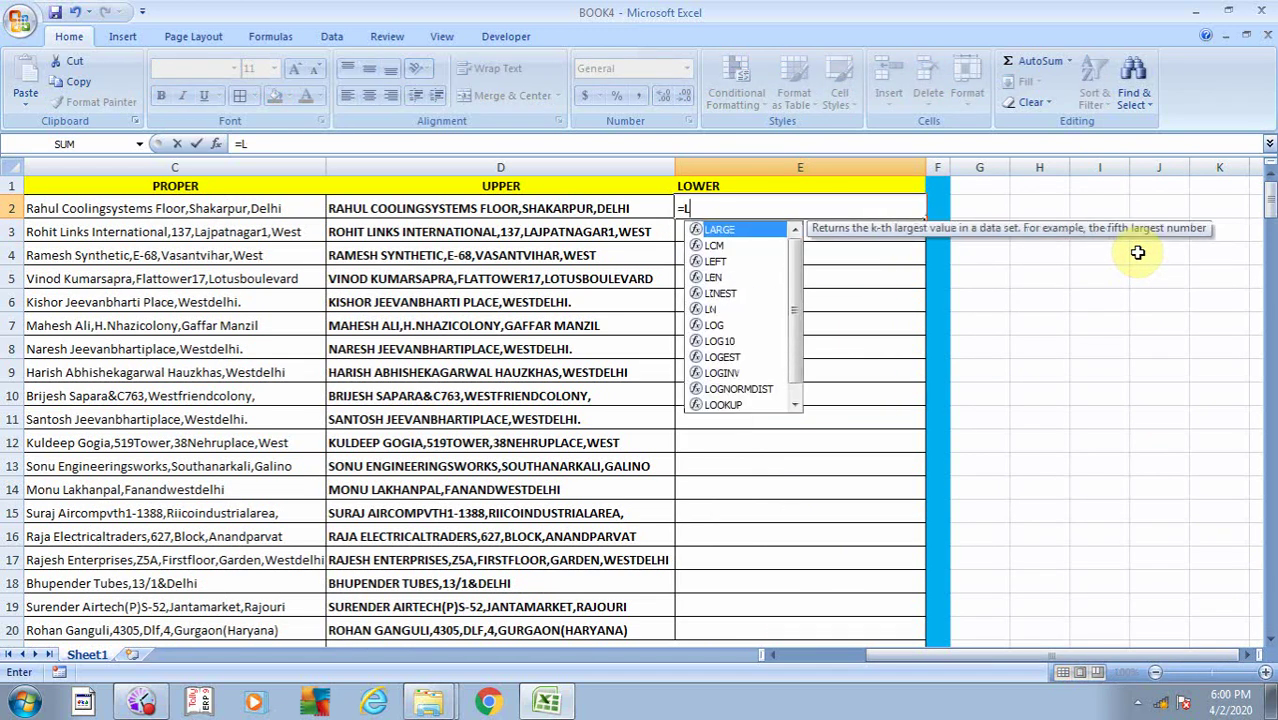
type("OW")
key("Tab")
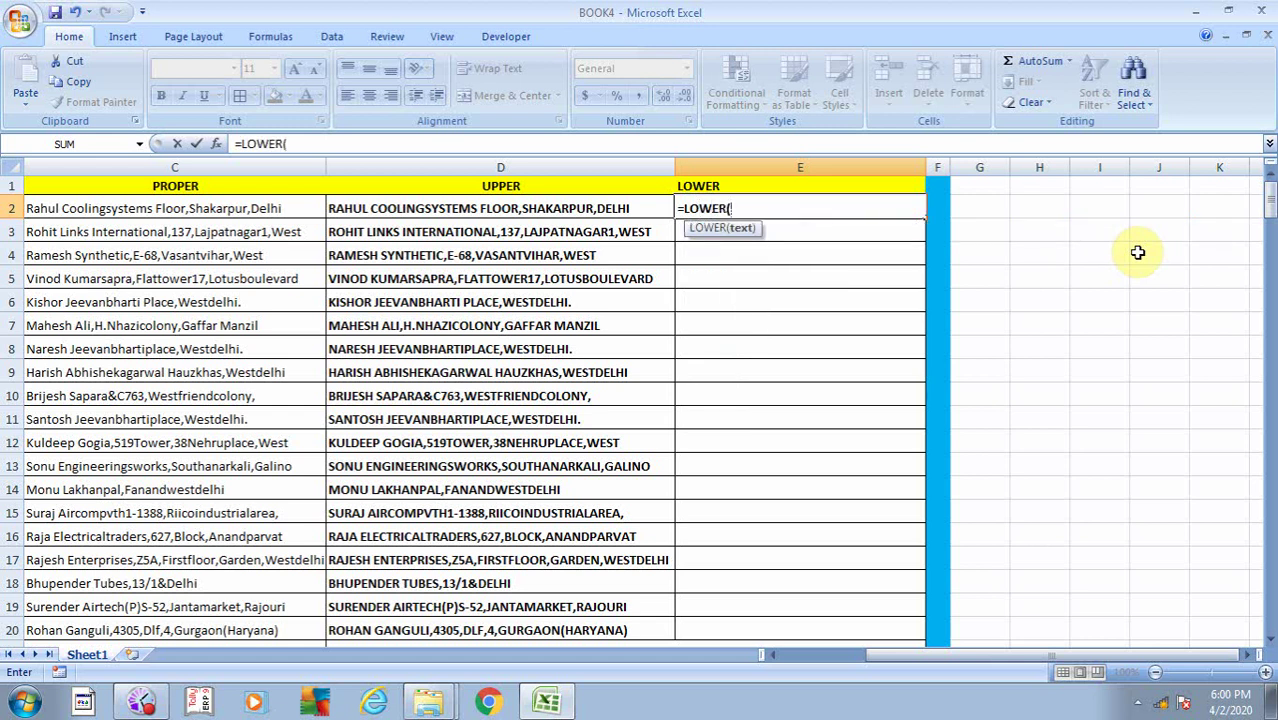
key("Left")
key("Left")
key("Left")
key("Left")
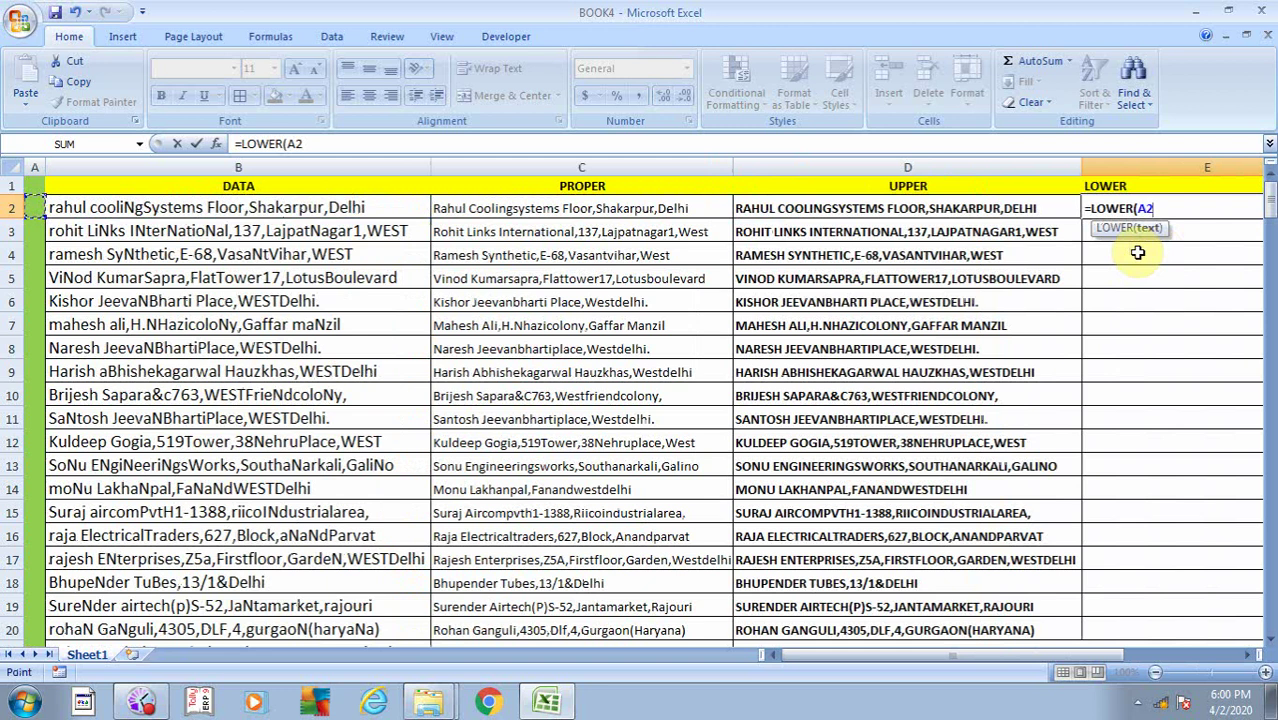
key("Right")
key("Right")
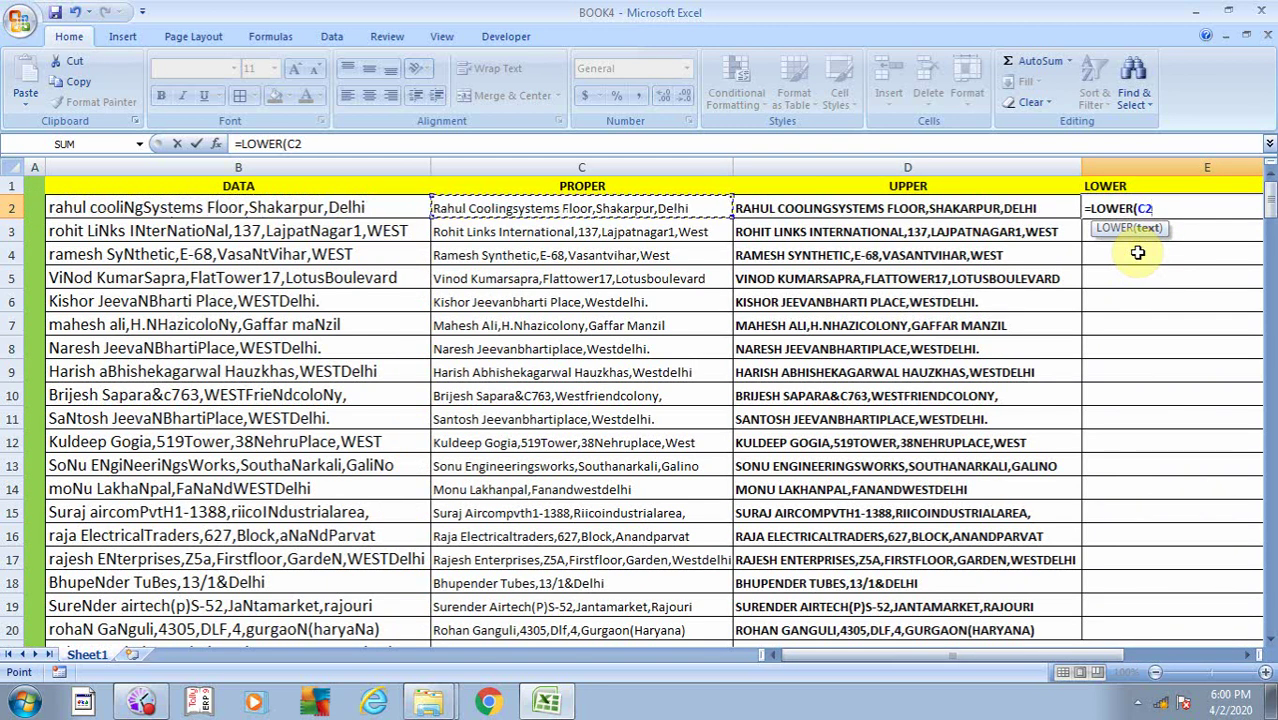
key("Return")
key("Up")
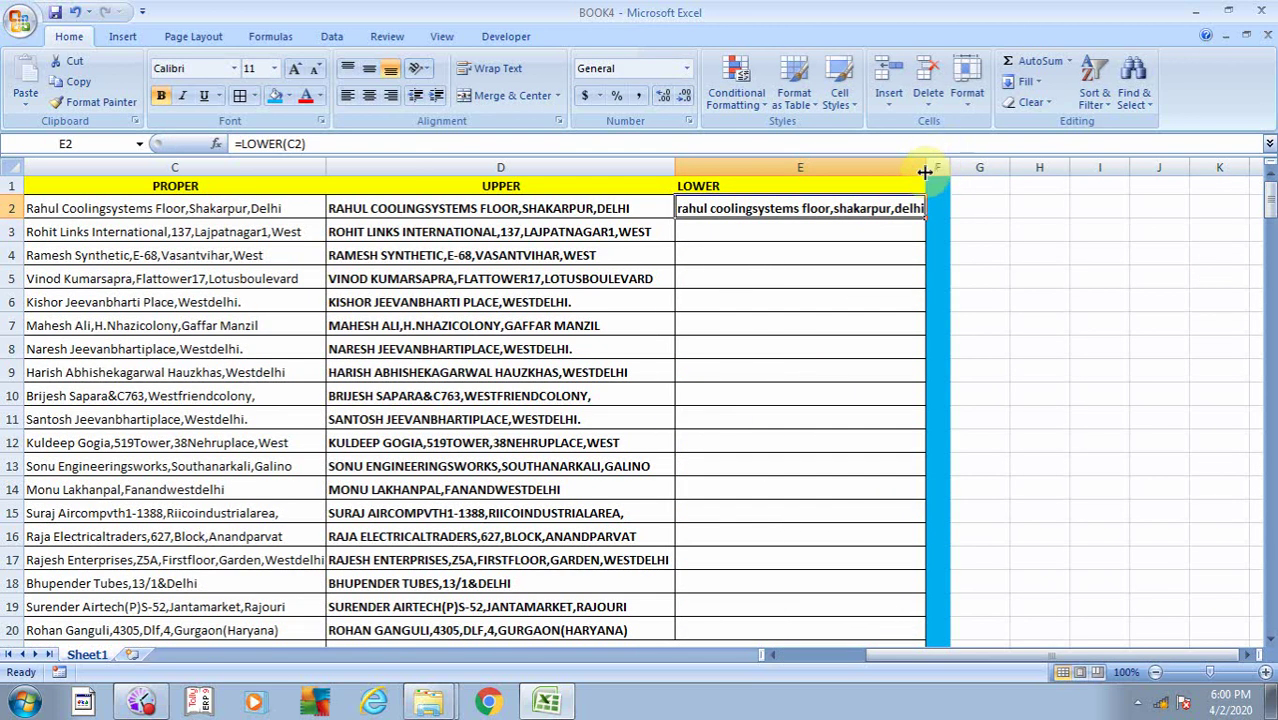
- Fill the LOWER formula from E2 down to the last address row
left_click_drag(937, 160, 949, 160)
left_click(884, 270)
left_click(866, 212)
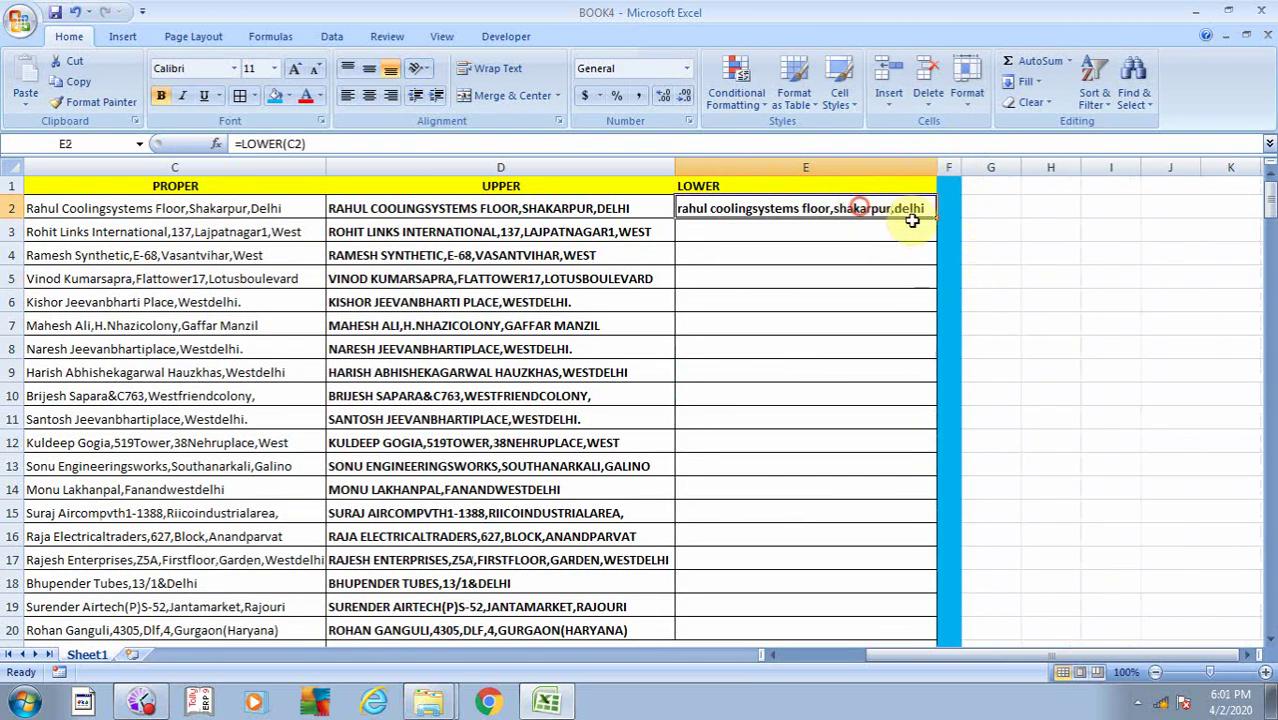
double_click(936, 218)
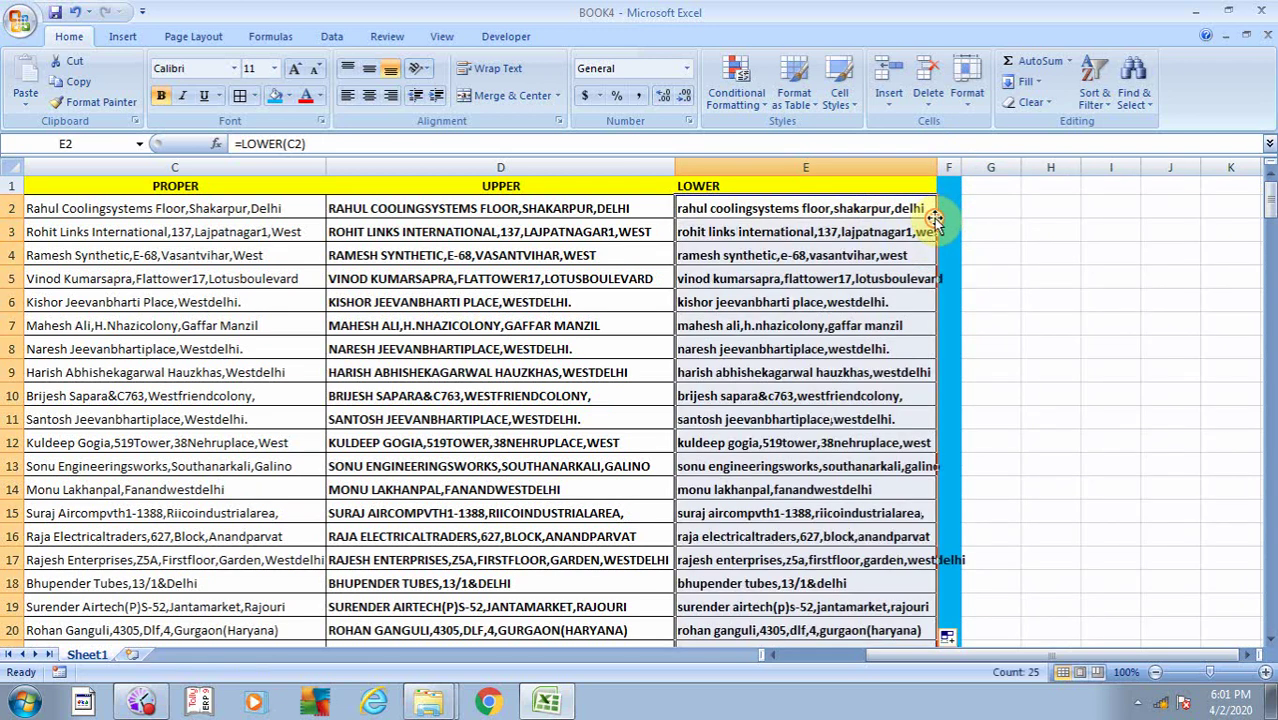
- Scroll down the filled results and widen column E to fit the lowercase text
left_click(800, 424)
left_click(790, 489)
scroll(805, 494, "down", 2)
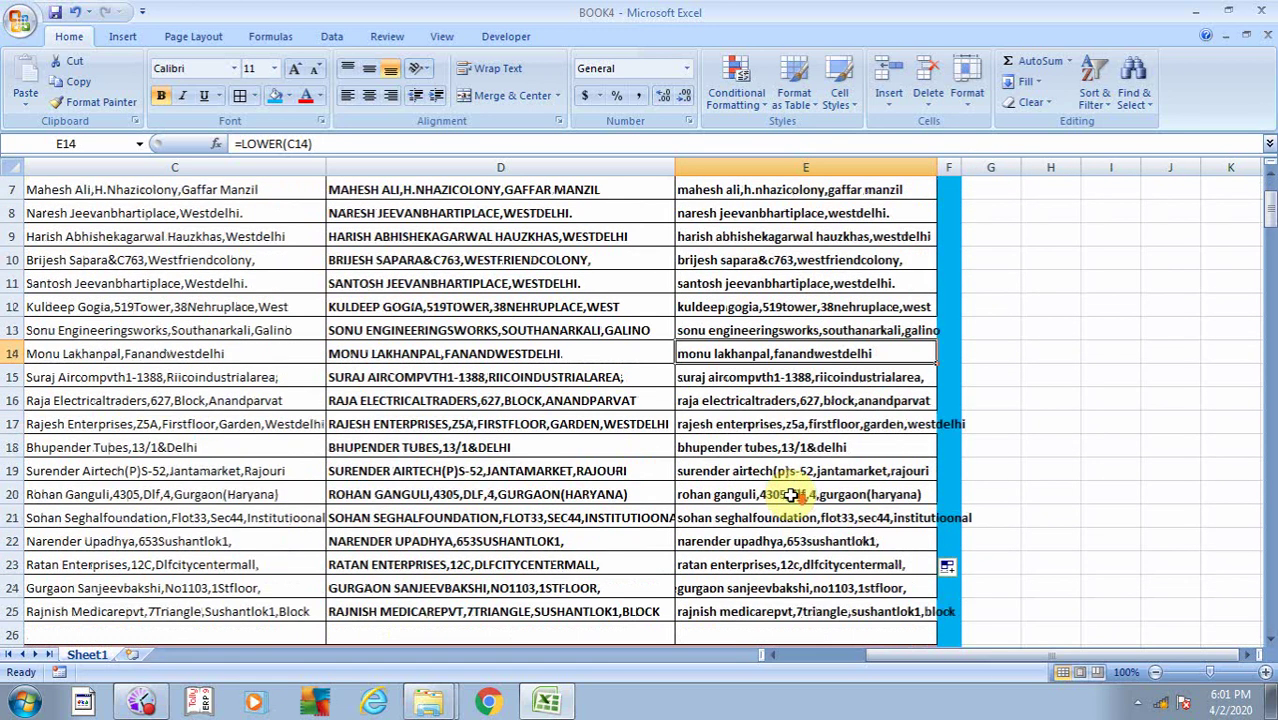
left_click_drag(937, 167, 977, 167)
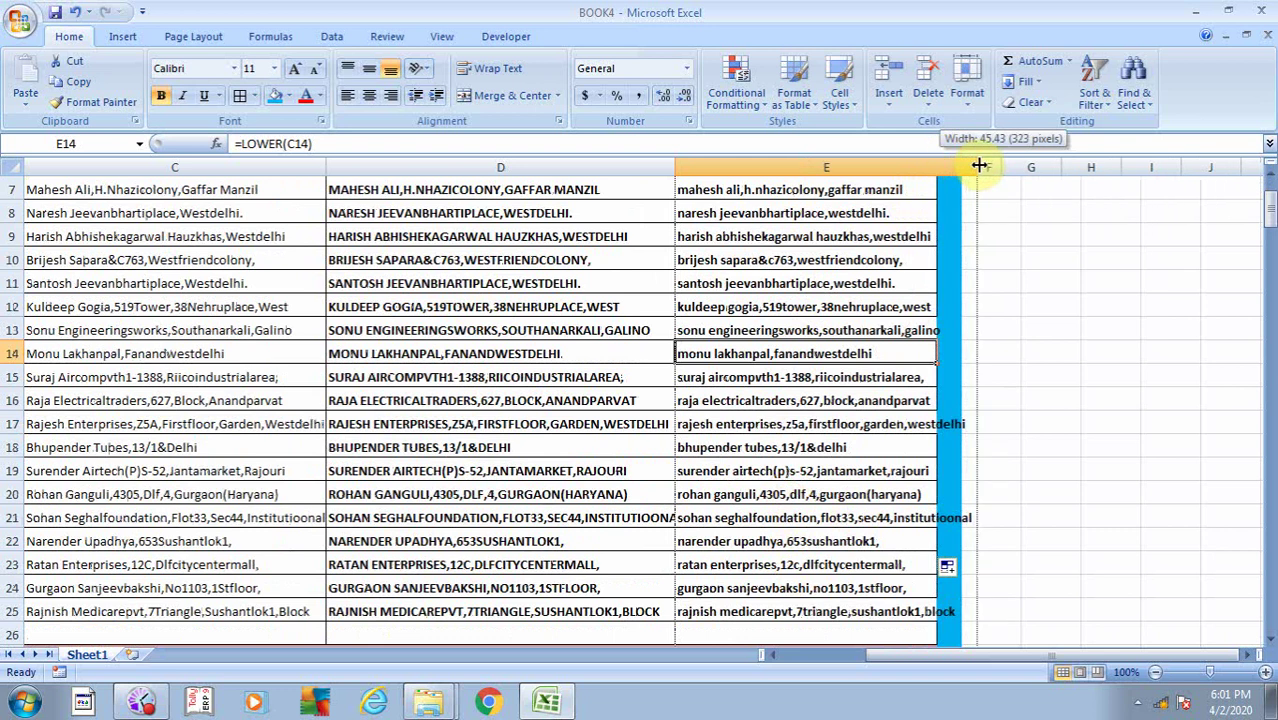
- Inspect the LOWER results in the lower rows, then back up to E2 and E1
left_click(870, 400)
left_click(827, 588)
left_click(827, 611)
left_click(827, 564)
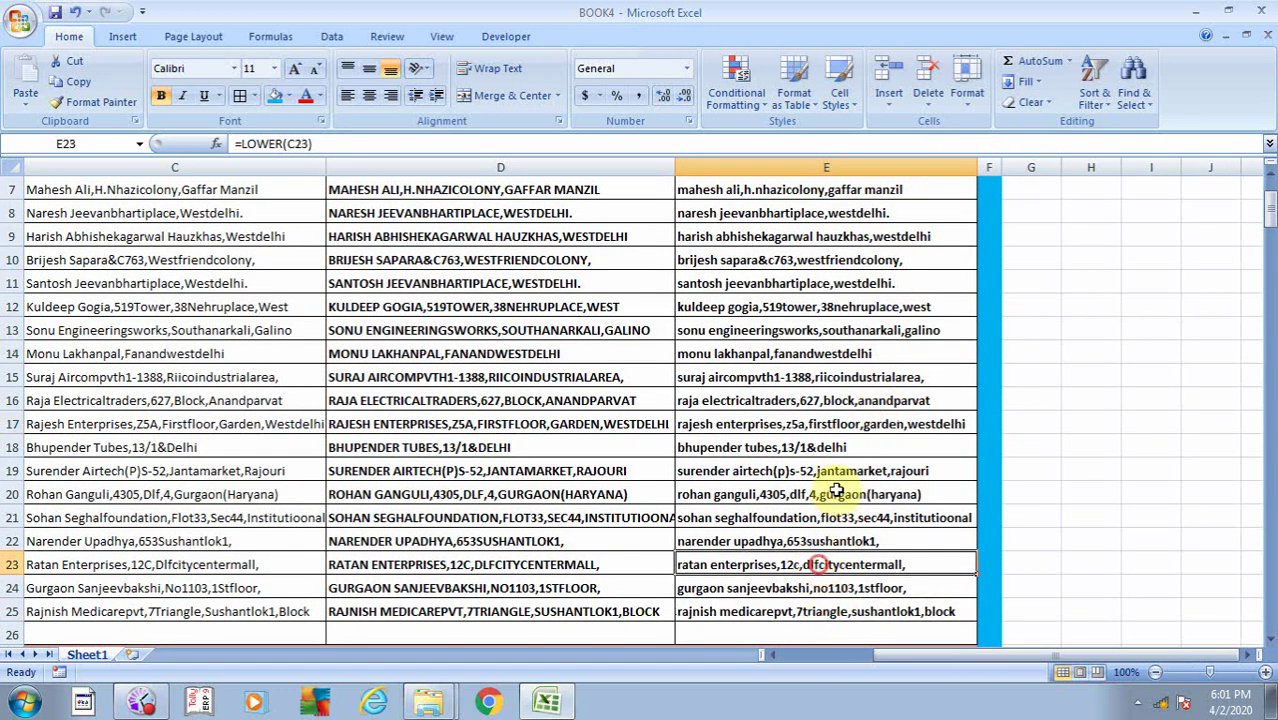
left_click(827, 494)
left_click(836, 400)
left_click(860, 283)
scroll(856, 257, "up", 2)
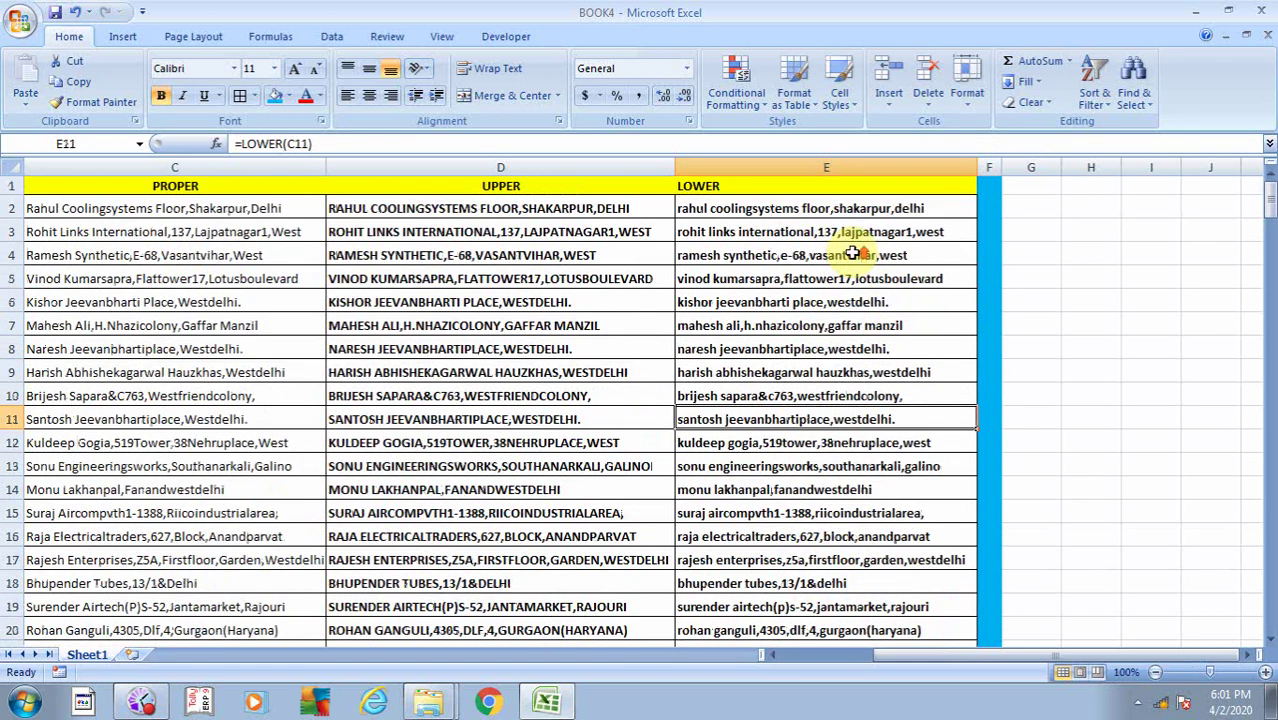
left_click(820, 206)
left_click(765, 186)
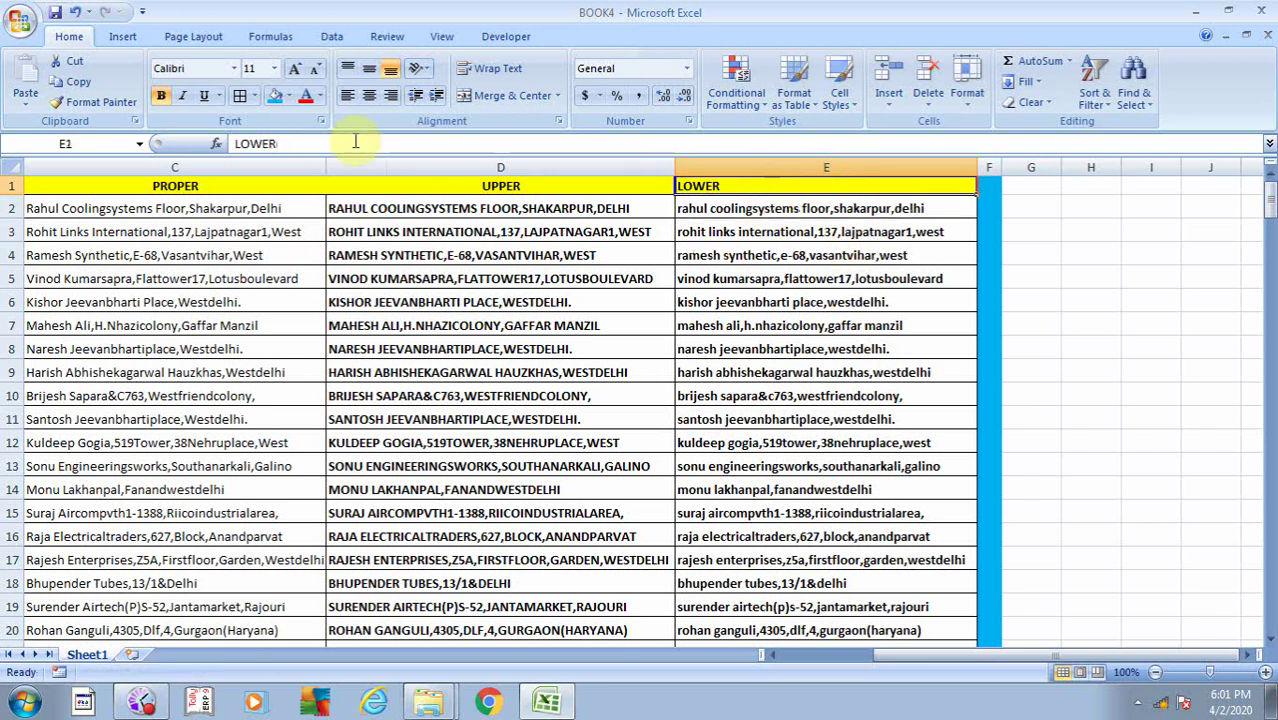
- Spot-check the LOWER formulas down column E through E19
left_click(780, 256)
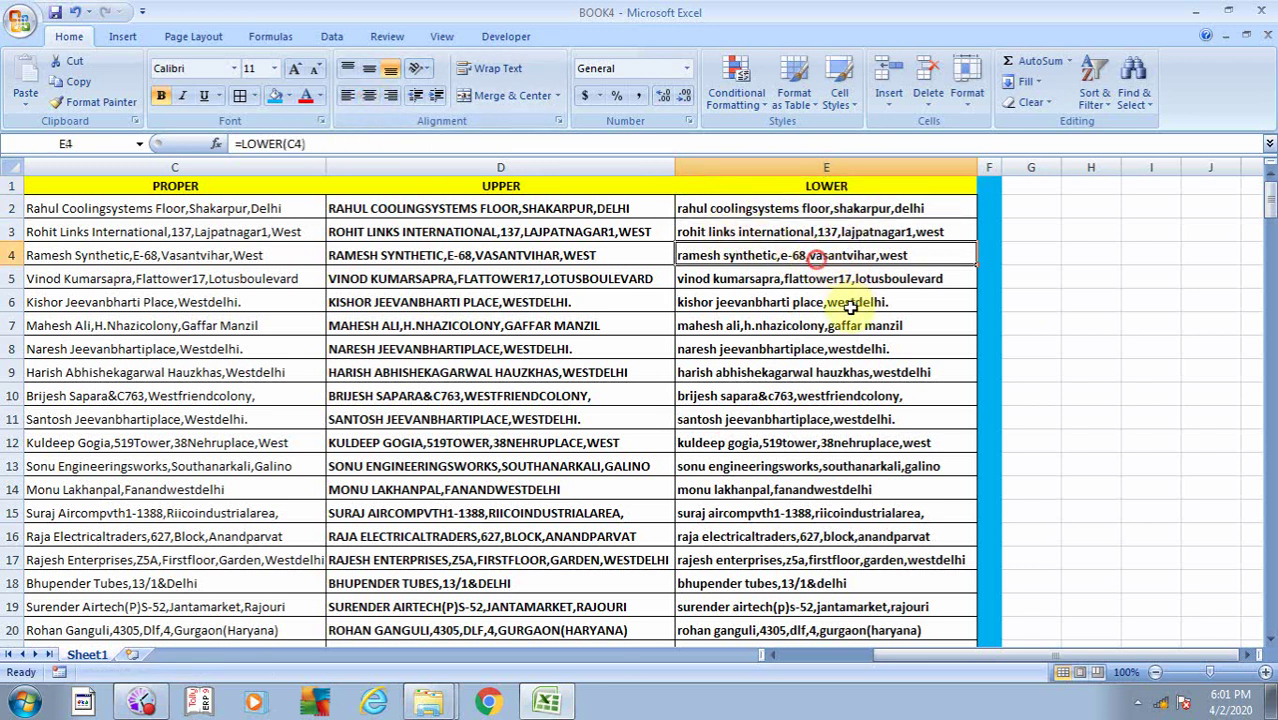
left_click(807, 442)
left_click(834, 325)
left_click(812, 207)
left_click(814, 374)
left_click(806, 512)
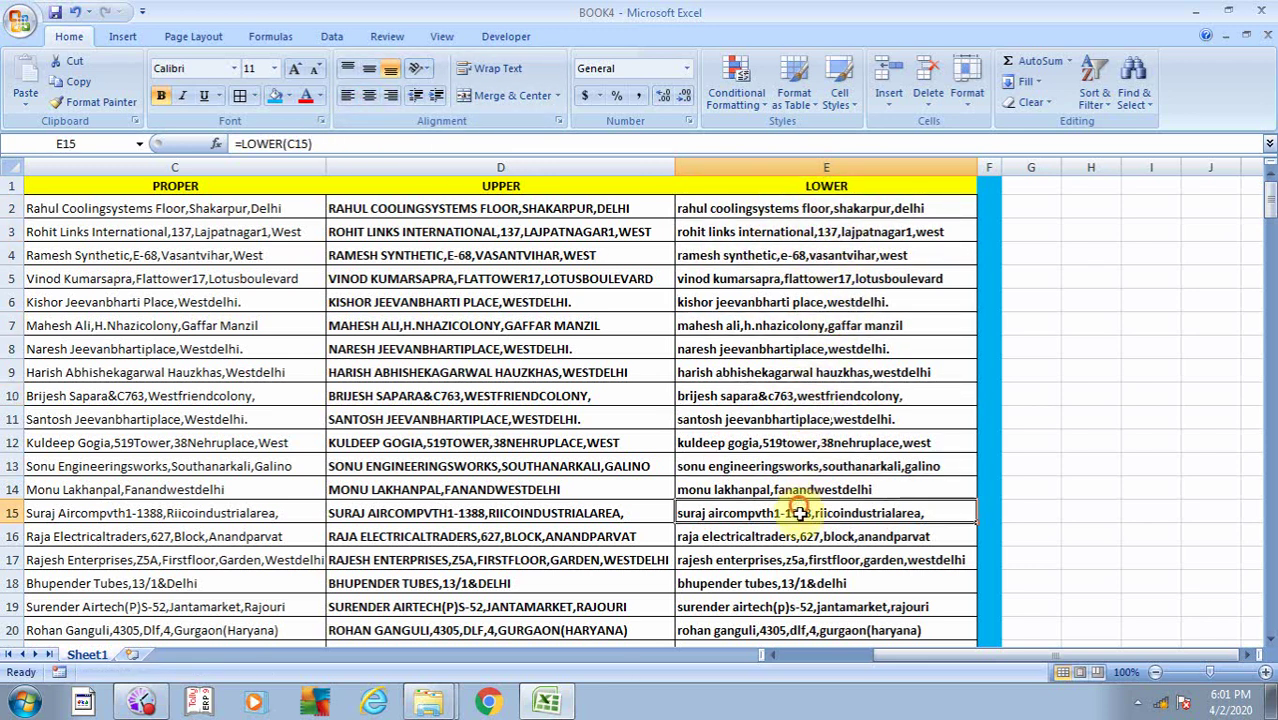
left_click(793, 605)
left_click_drag(875, 657, 777, 660)
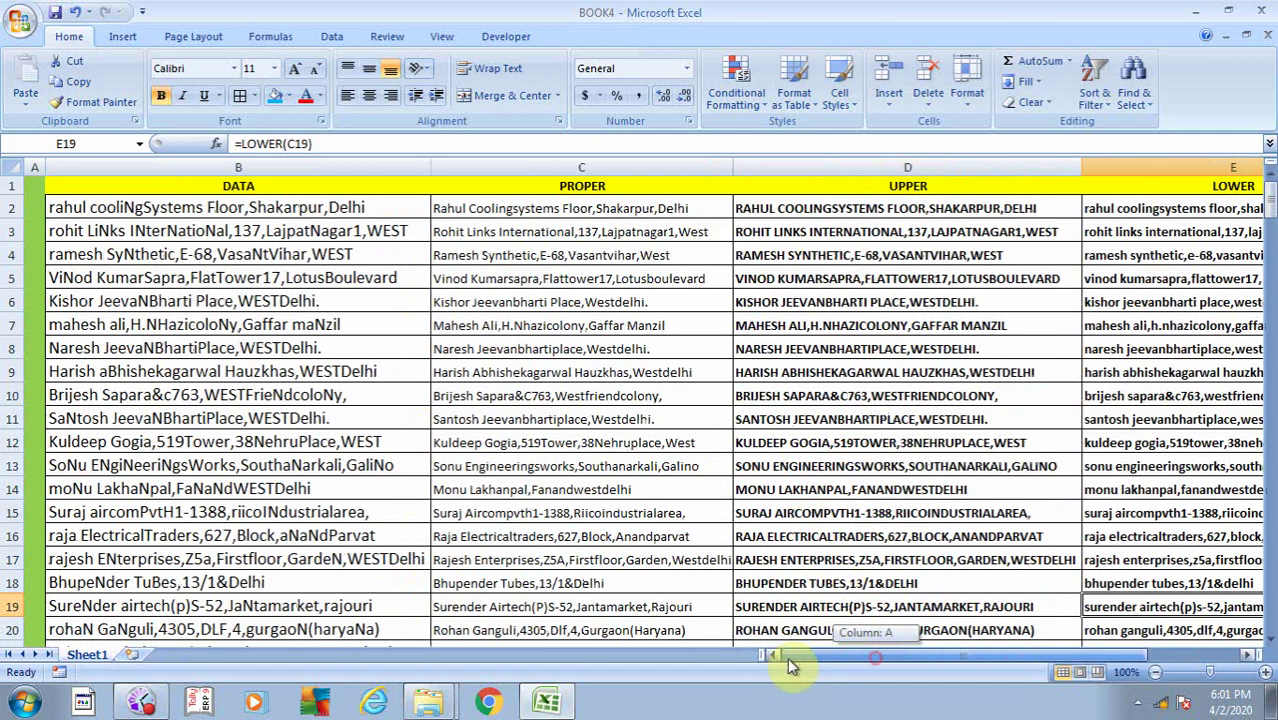